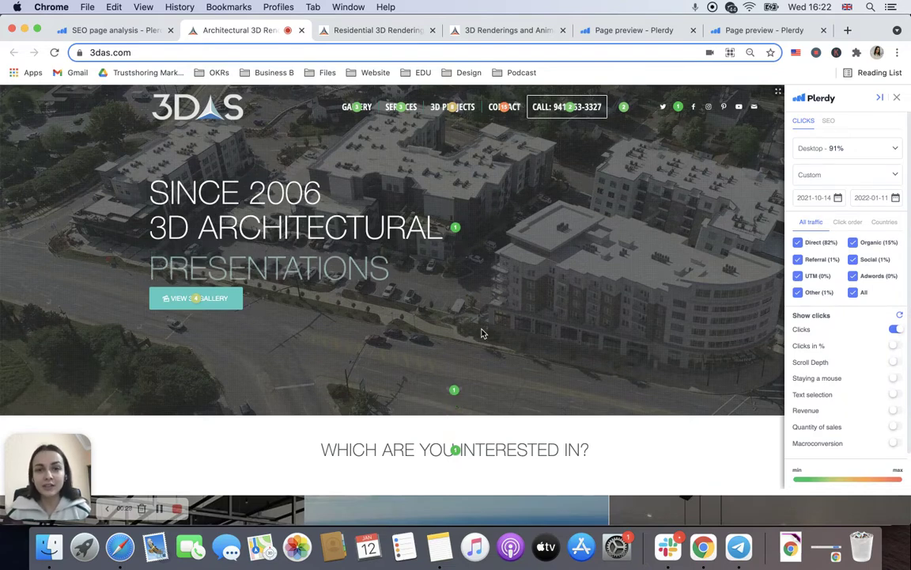
# Inspect the click statistics of the Services, 3D Projects, Gallery and Contact items in the homepage header.
pyautogui.moveTo(479, 127)
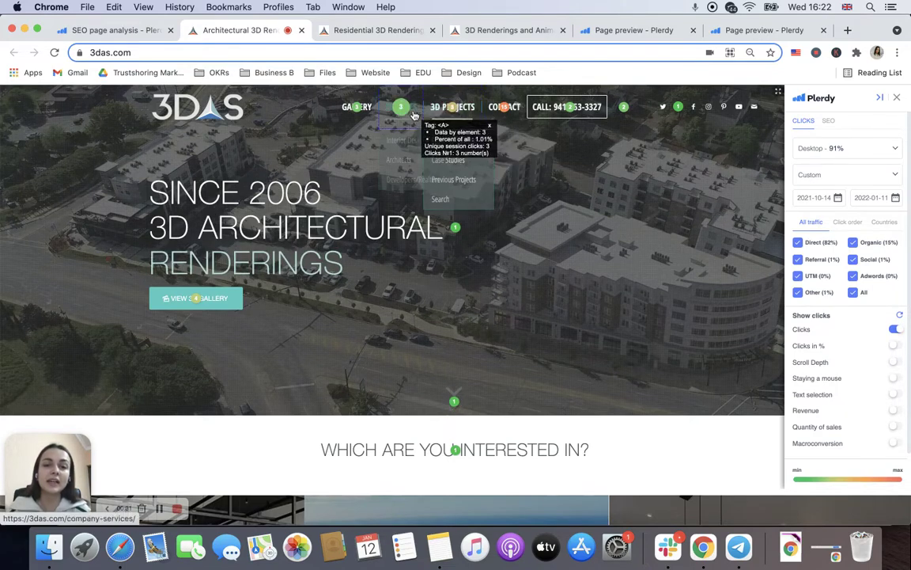
pyautogui.moveTo(409, 123)
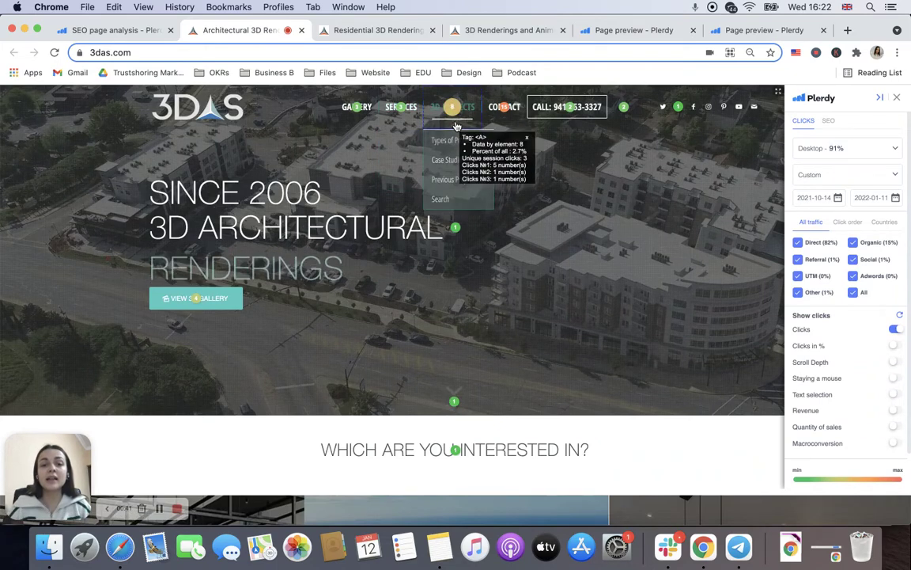
pyautogui.moveTo(349, 120)
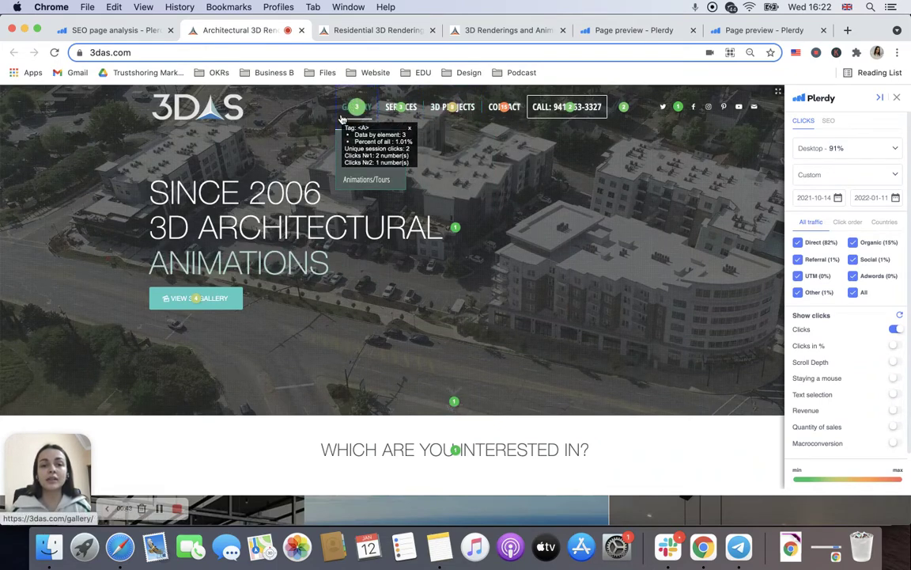
pyautogui.moveTo(360, 201)
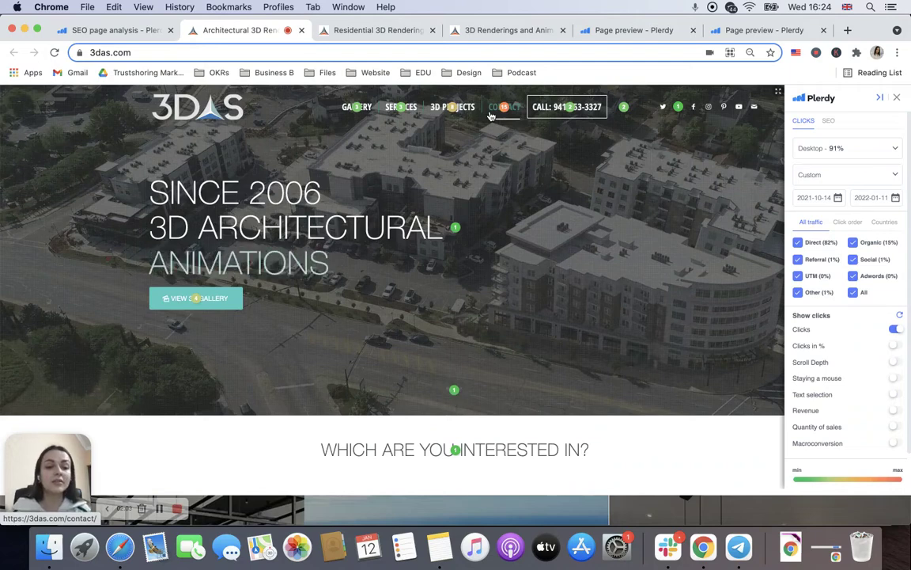
pyautogui.moveTo(491, 116)
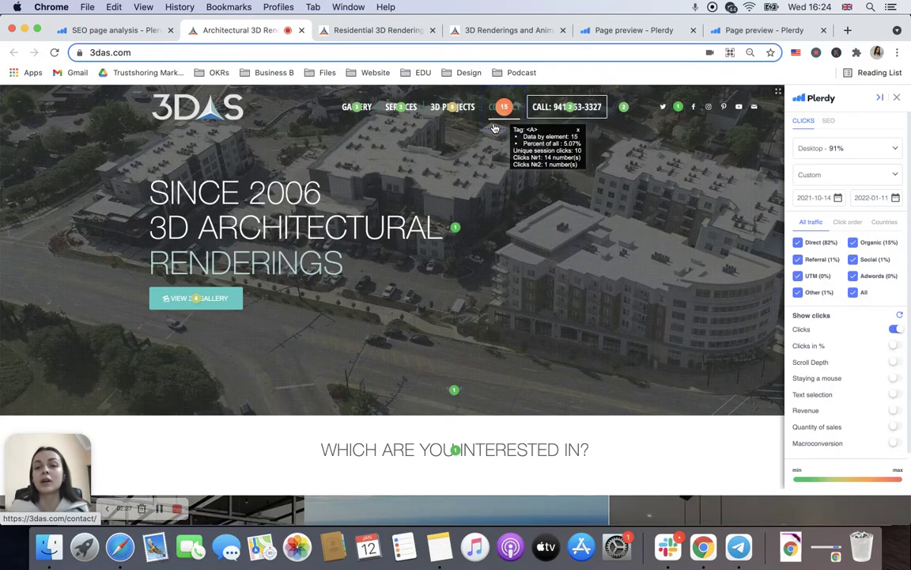
# Check the click statistics of the header's search icon, and briefly open and close the site search box.
pyautogui.moveTo(640, 120)
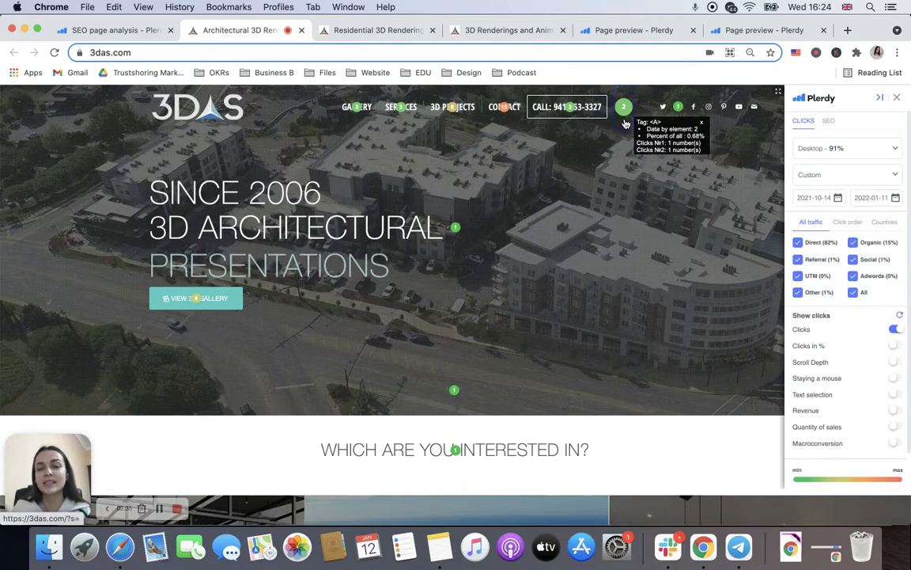
pyautogui.click(623, 111)
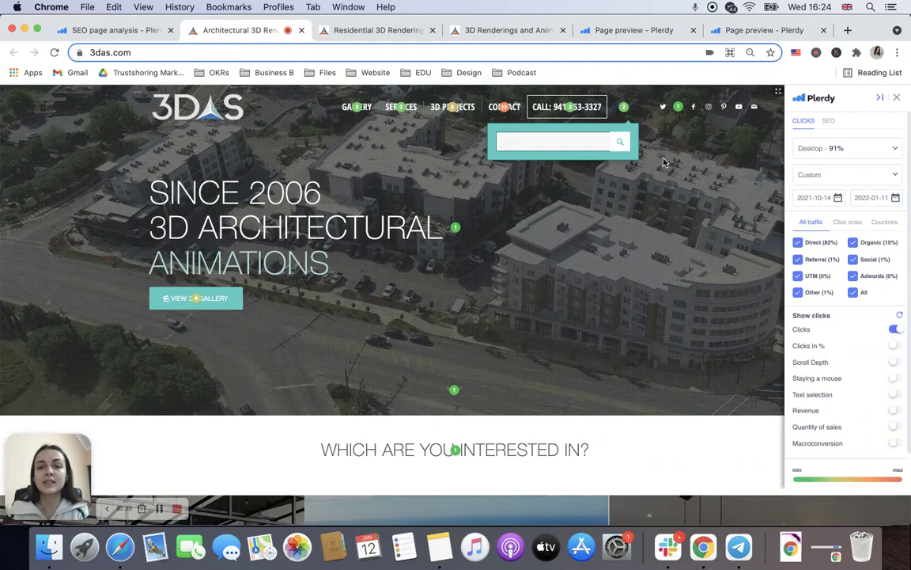
pyautogui.click(656, 143)
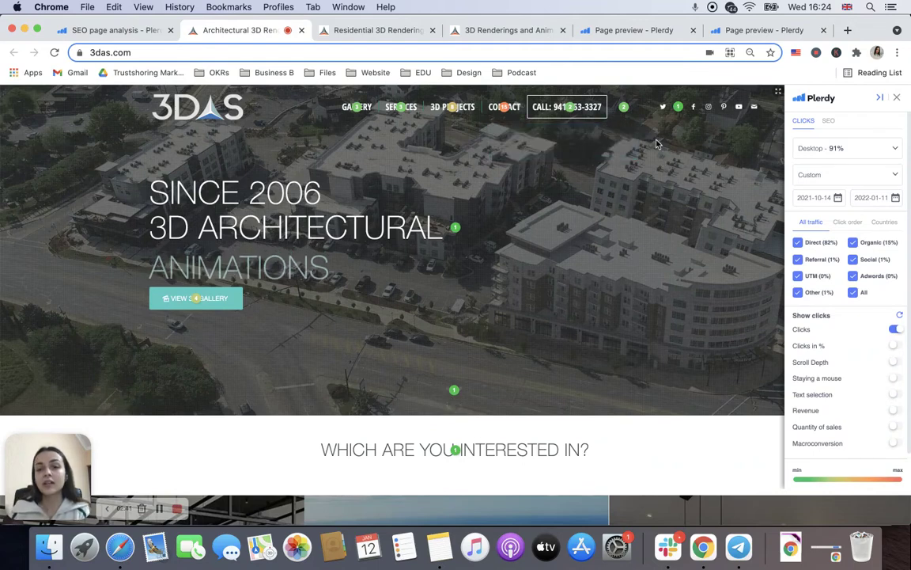
pyautogui.moveTo(630, 125)
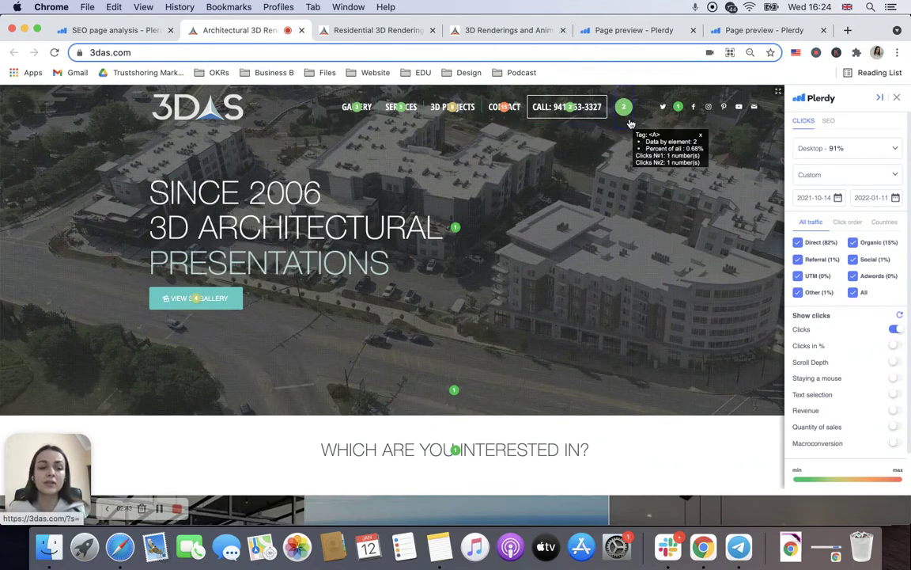
pyautogui.moveTo(620, 195)
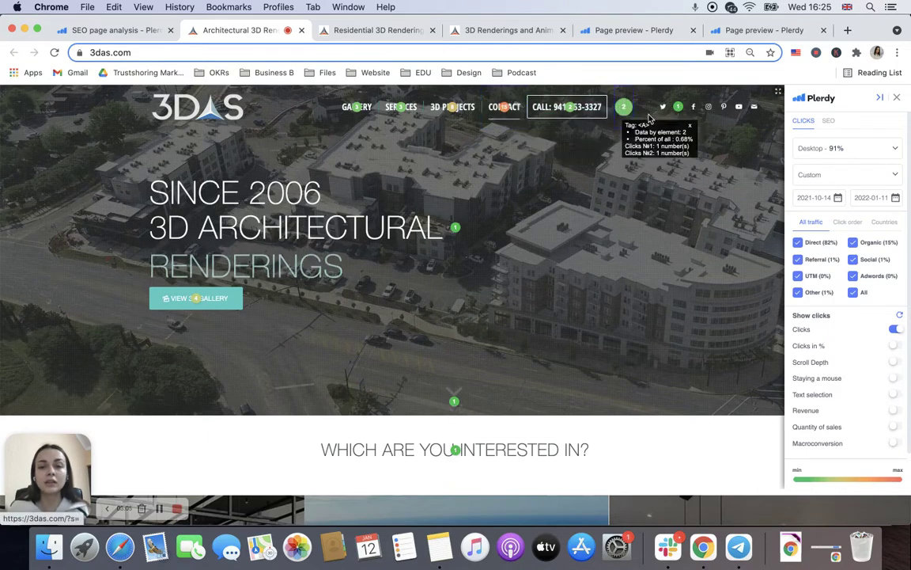
# Examine the click distribution in the homepage's "Who is 3DAS?" section, including the description text and the Learn More link.
pyautogui.moveTo(408, 199)
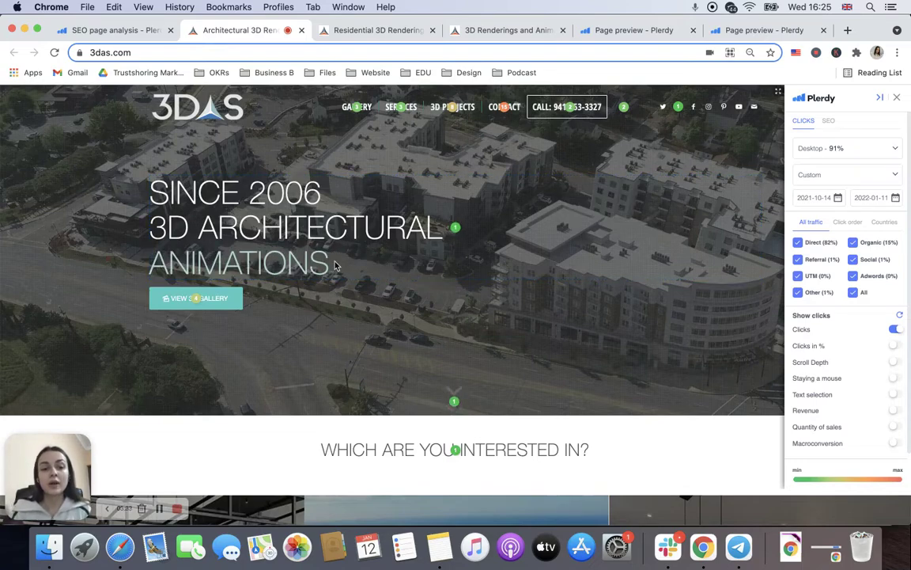
pyautogui.scroll(-3, 334, 266)
pyautogui.scroll(-10, 335, 266)
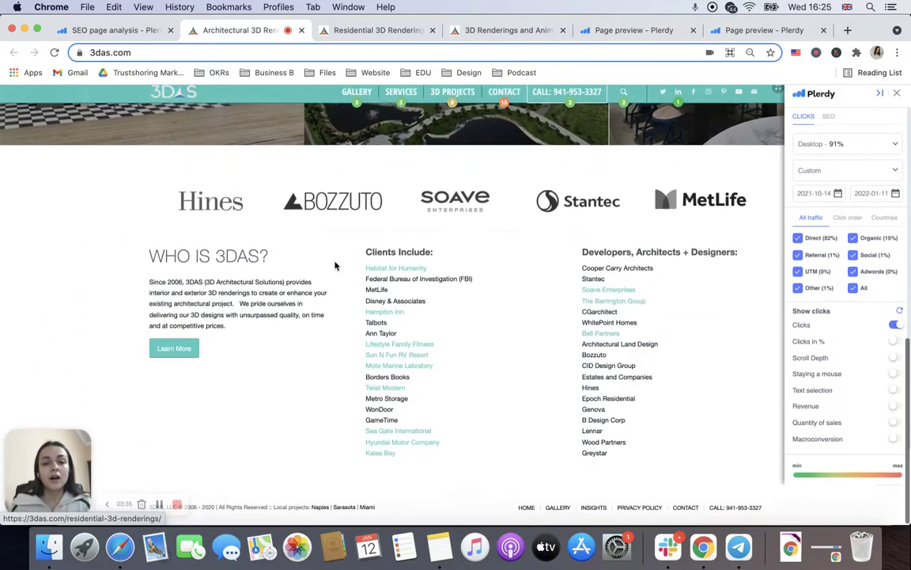
pyautogui.scroll(10, 326, 275)
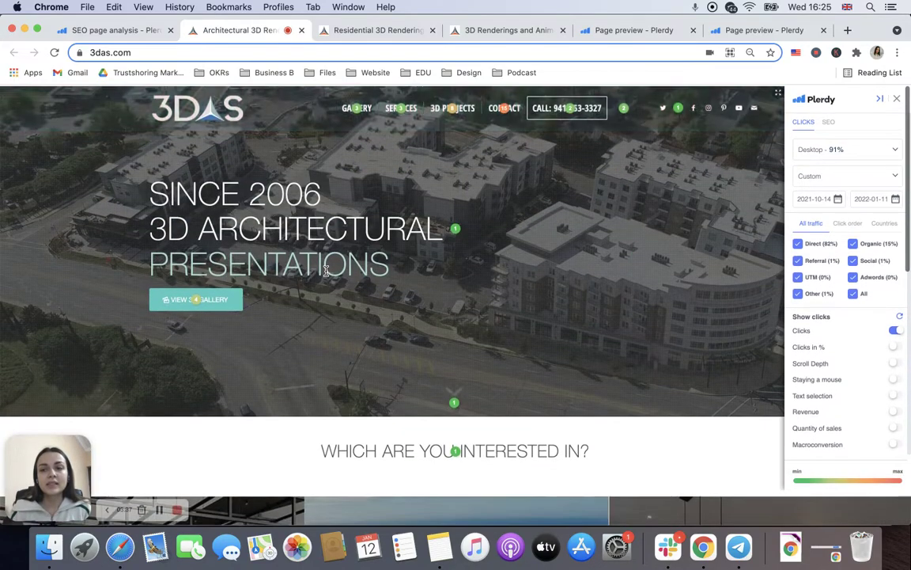
pyautogui.scroll(-5, 327, 275)
pyautogui.scroll(-5, 327, 275)
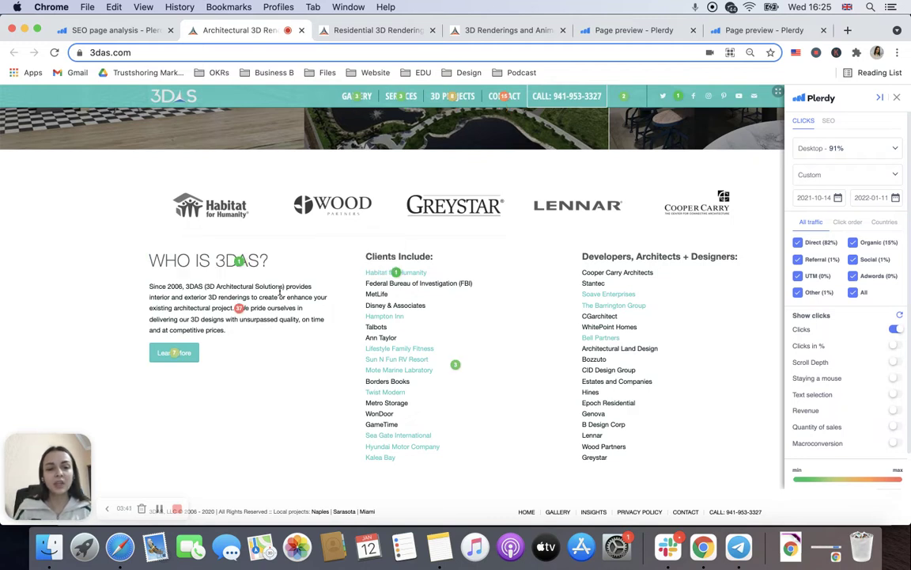
pyautogui.moveTo(230, 338)
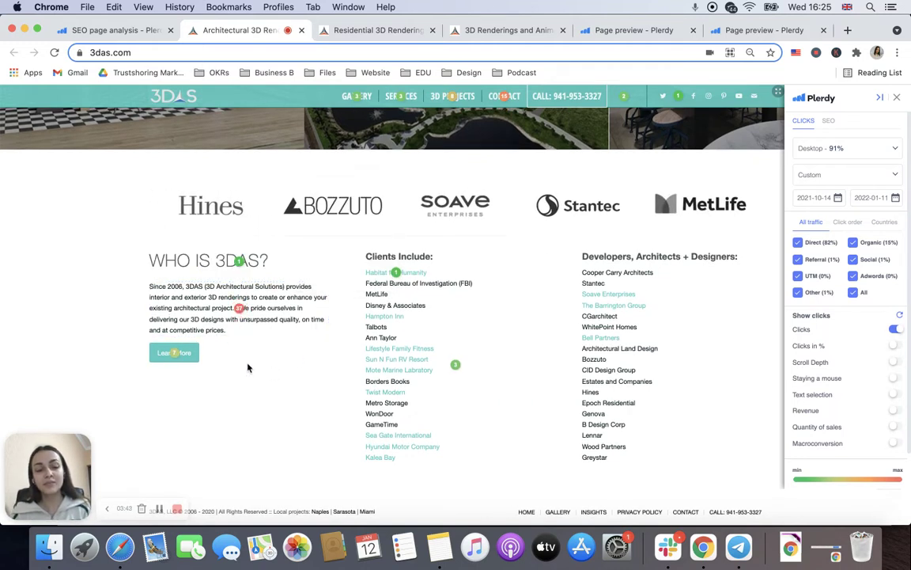
pyautogui.moveTo(208, 318)
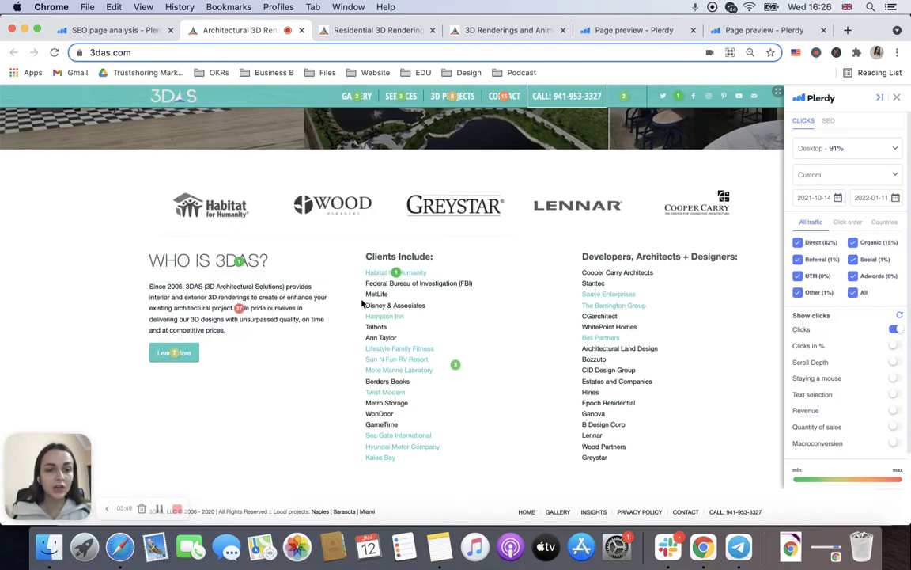
pyautogui.moveTo(322, 263)
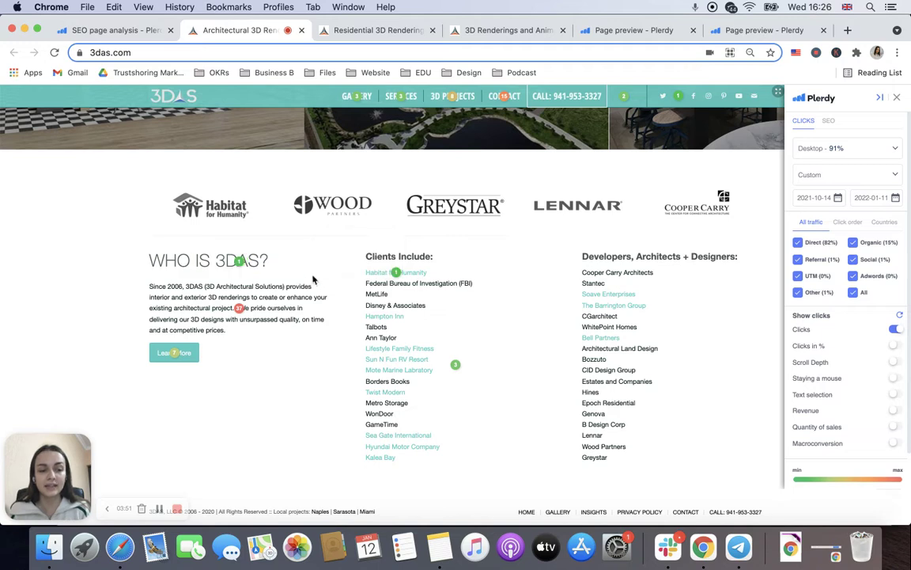
pyautogui.moveTo(296, 307)
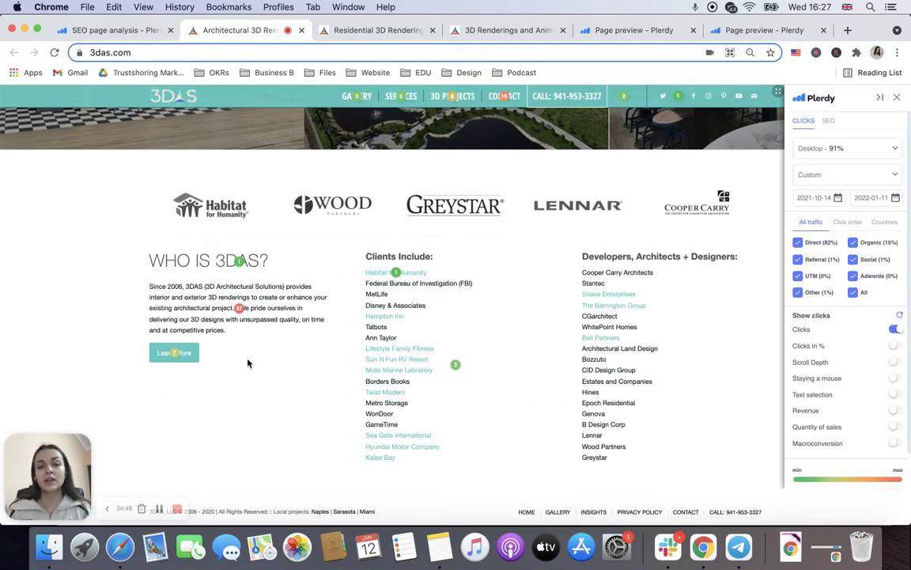
# Compare the clicks on the homepage header's Contact item with those in the "Who is 3DAS?" section.
pyautogui.scroll(2, 242, 408)
pyautogui.scroll(8, 242, 408)
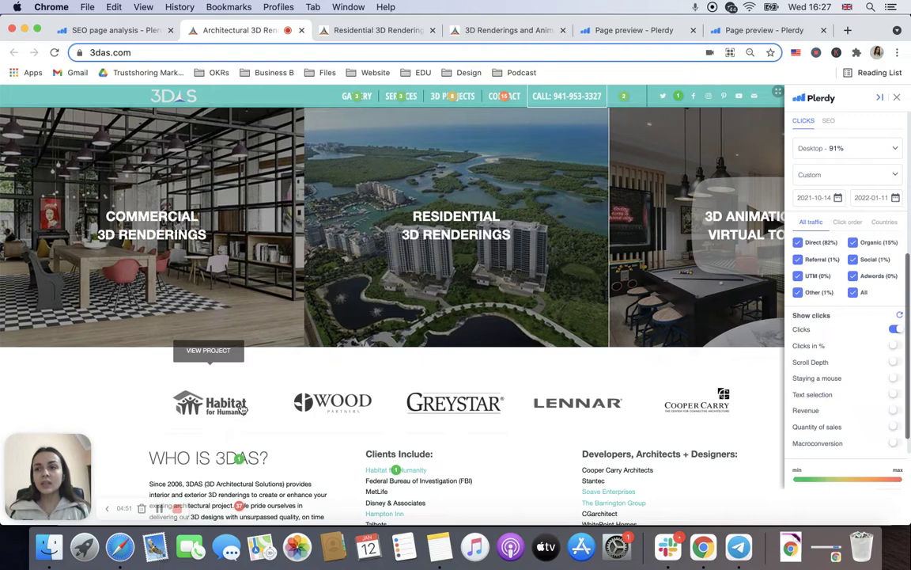
pyautogui.scroll(9, 242, 409)
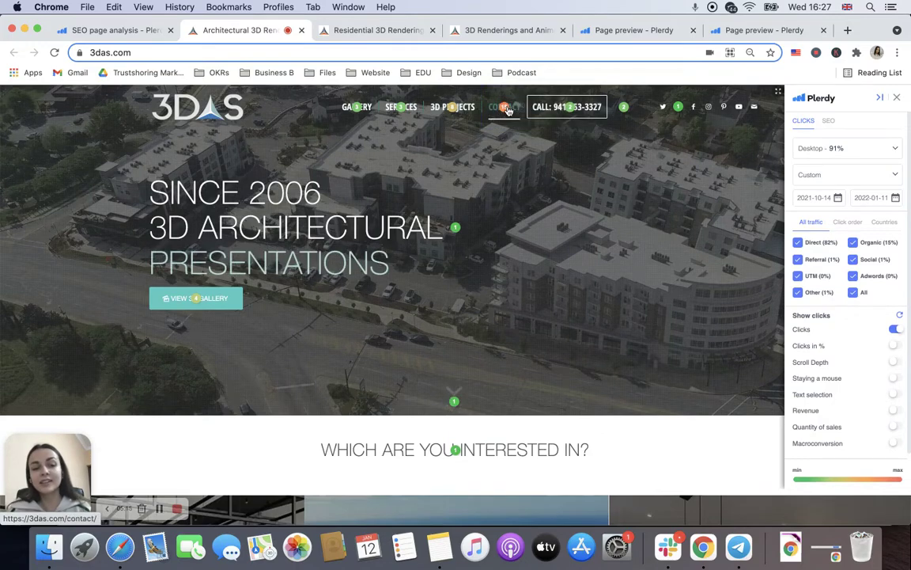
pyautogui.scroll(-15, 274, 311)
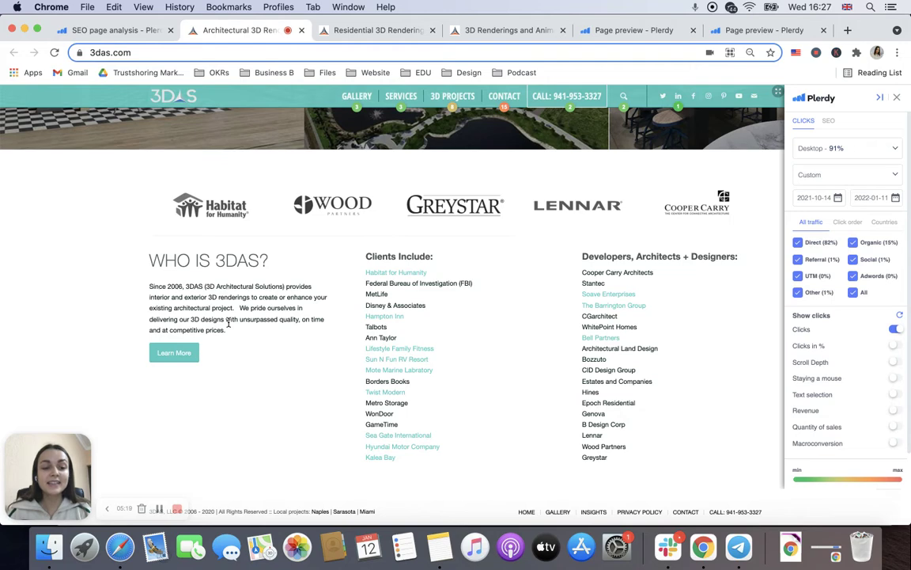
pyautogui.scroll(15, 228, 322)
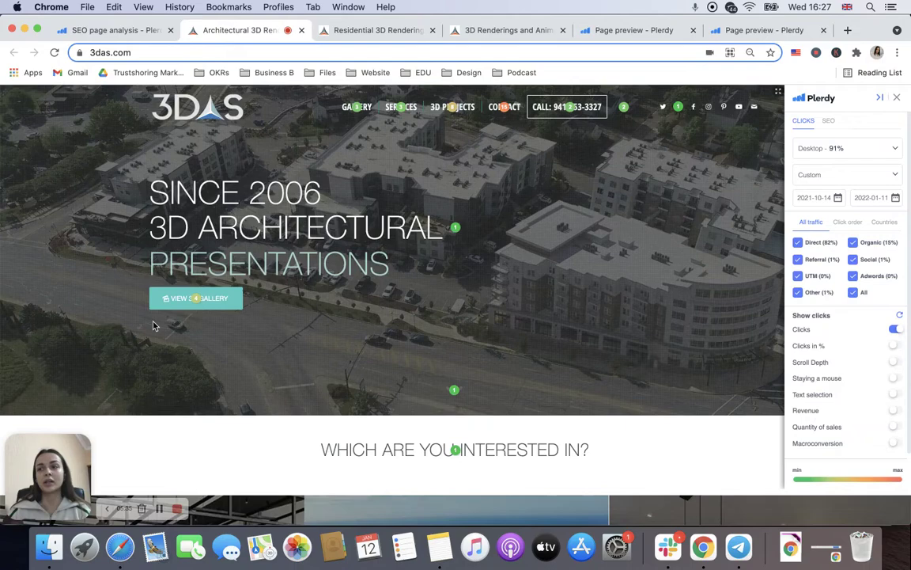
# Review the click data on the commercial, residential and 3D animation tiles under "Which are you interested in?".
pyautogui.scroll(-3, 154, 325)
pyautogui.scroll(-4, 154, 326)
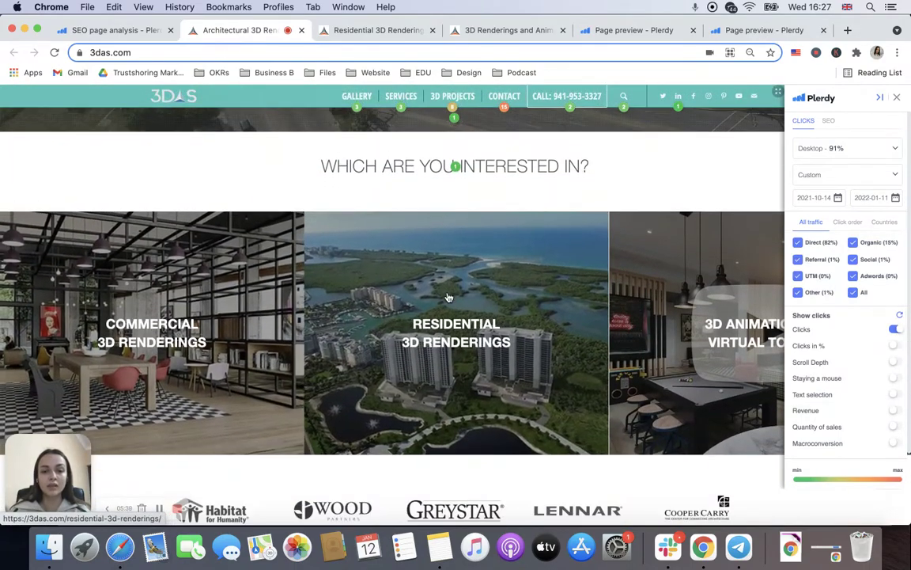
pyautogui.scroll(-1, 476, 327)
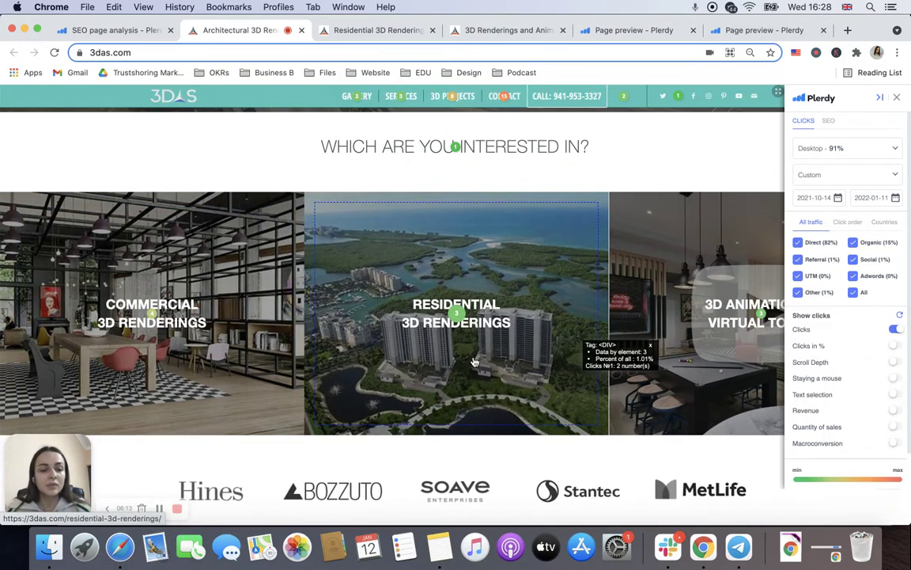
pyautogui.scroll(-5, 474, 362)
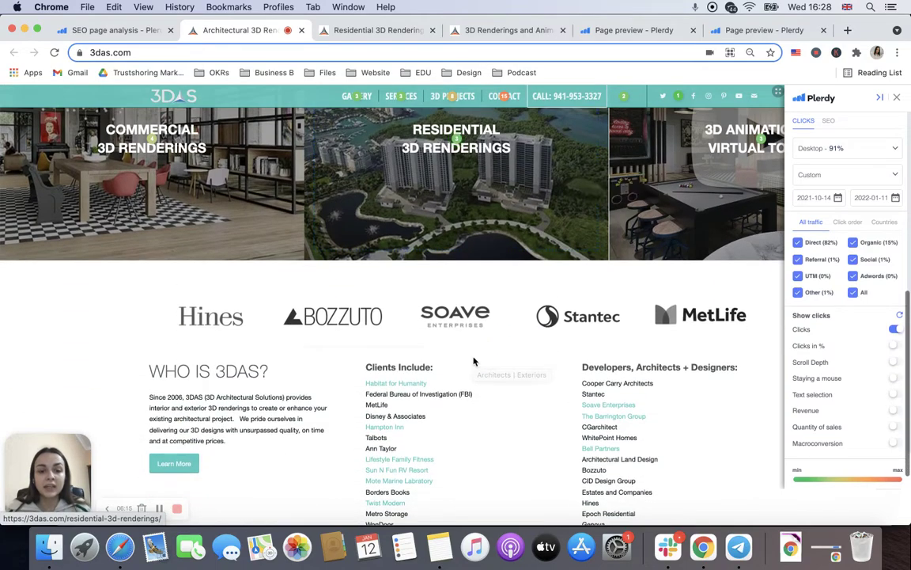
pyautogui.scroll(10, 474, 362)
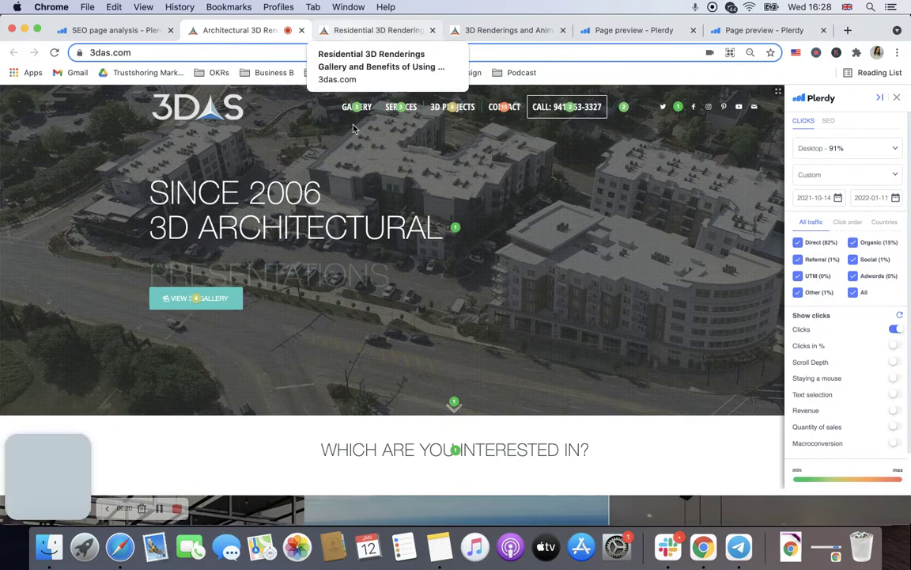
# Switch to the already open Residential 3D Renderings page and highlight its introductory paragraph, then clear the selection.
pyautogui.click(354, 32)
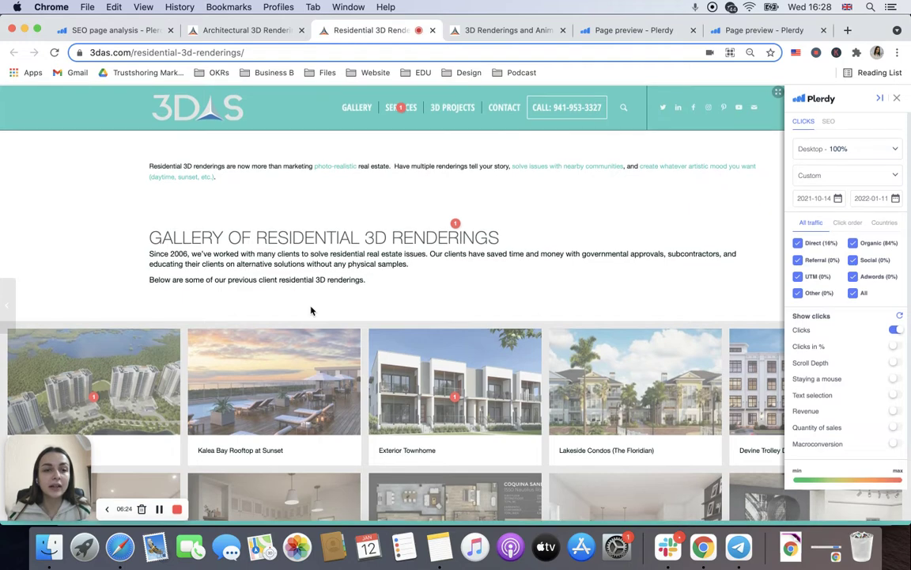
pyautogui.moveTo(241, 193)
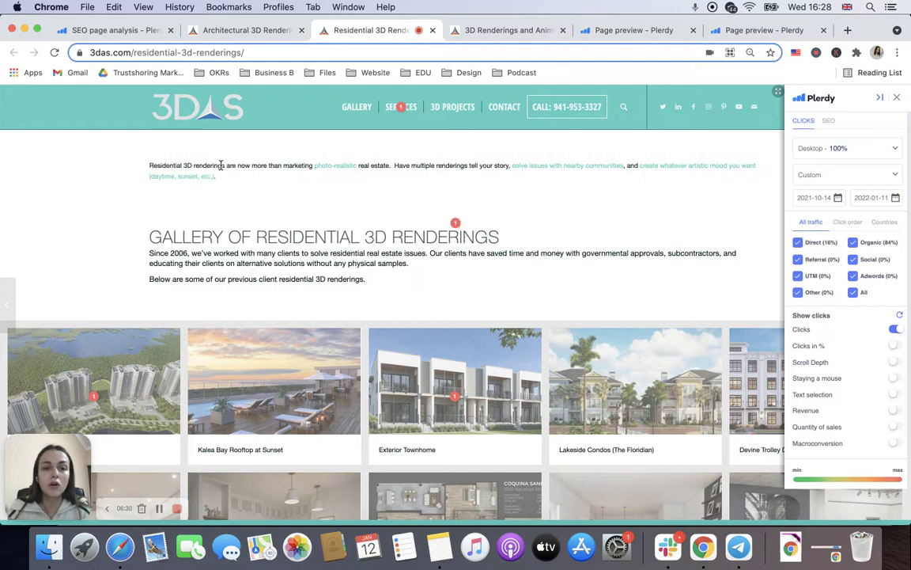
pyautogui.moveTo(224, 178); pyautogui.dragTo(144, 166)
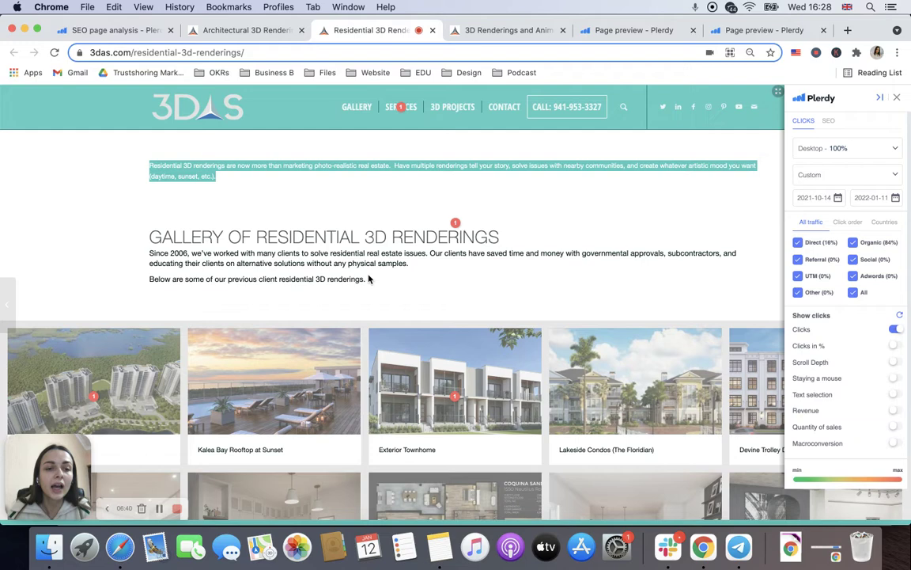
pyautogui.click(121, 224)
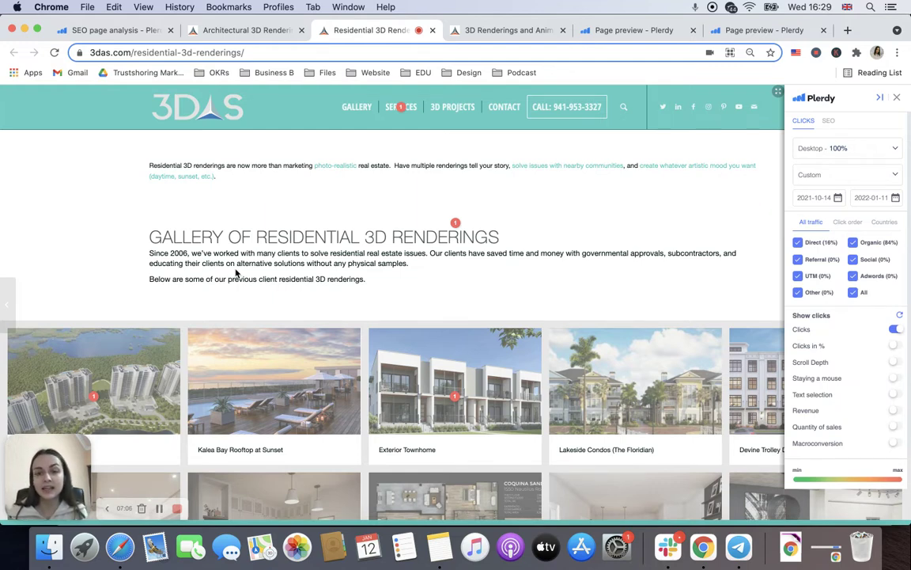
# Turn on the Scroll Depth heatmap for the residential renderings page and review its regions from the top down to the contact form.
pyautogui.scroll(-10, 291, 372)
pyautogui.scroll(-6, 292, 372)
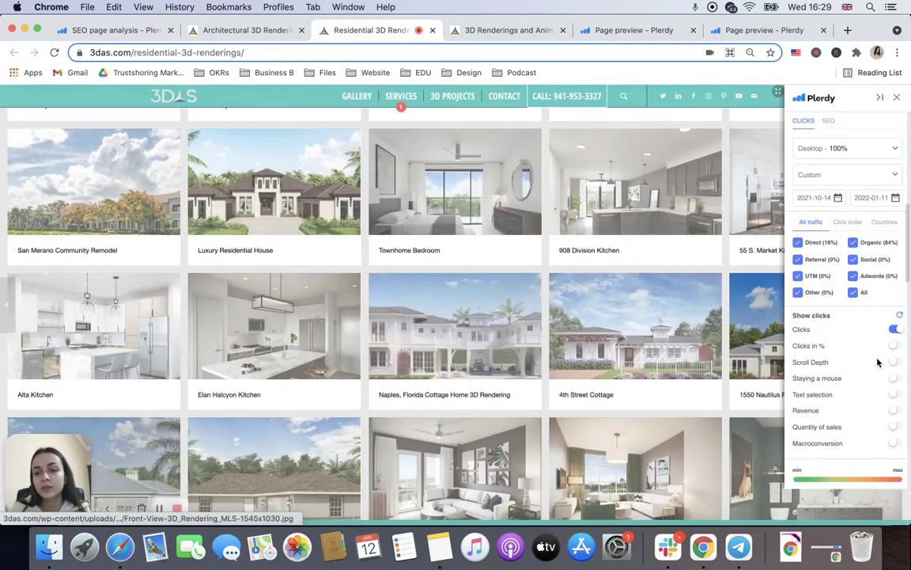
pyautogui.click(898, 364)
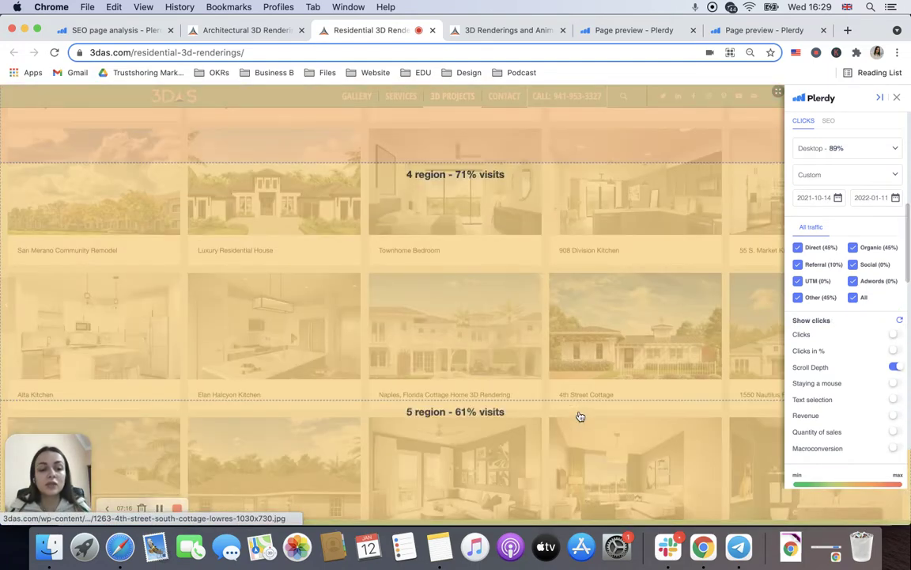
pyautogui.scroll(3, 580, 416)
pyautogui.scroll(6, 580, 416)
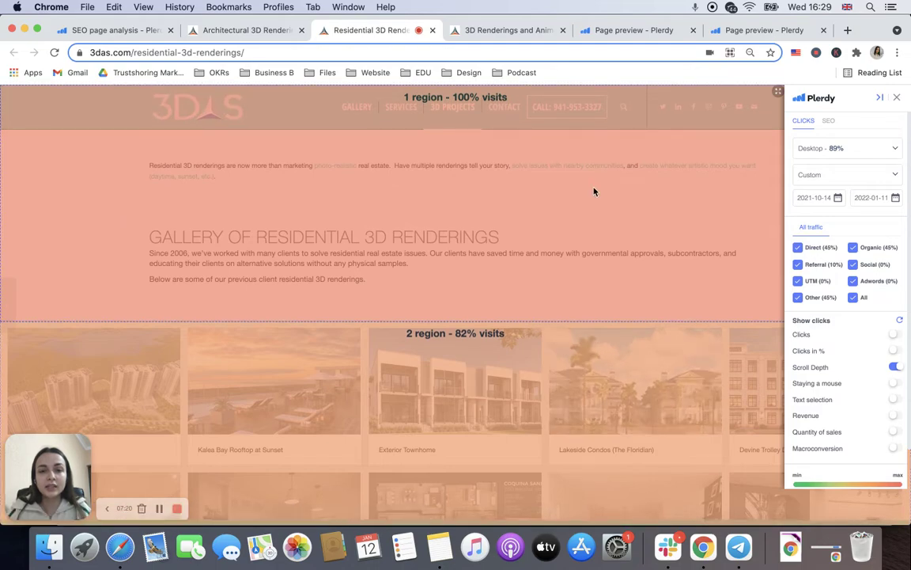
pyautogui.scroll(-8, 594, 189)
pyautogui.scroll(-10, 595, 192)
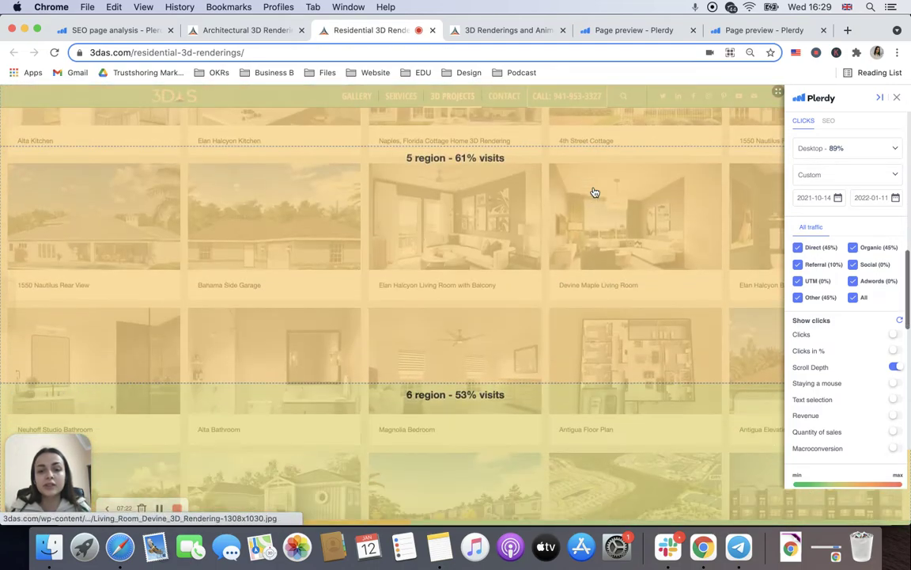
pyautogui.scroll(-8, 594, 191)
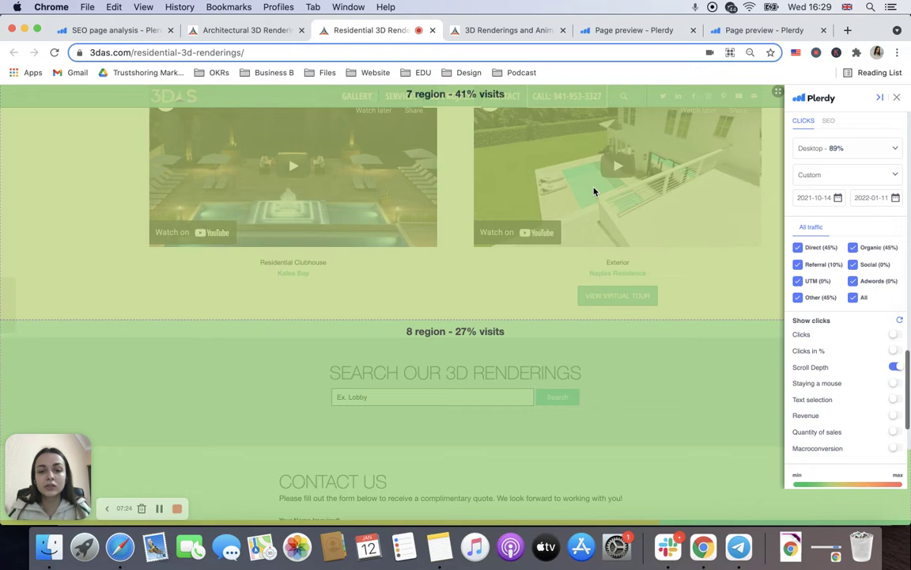
# Review the Scroll Depth regions around the residential page's search block, contact form and Explore More 3D section.
pyautogui.scroll(-6, 594, 190)
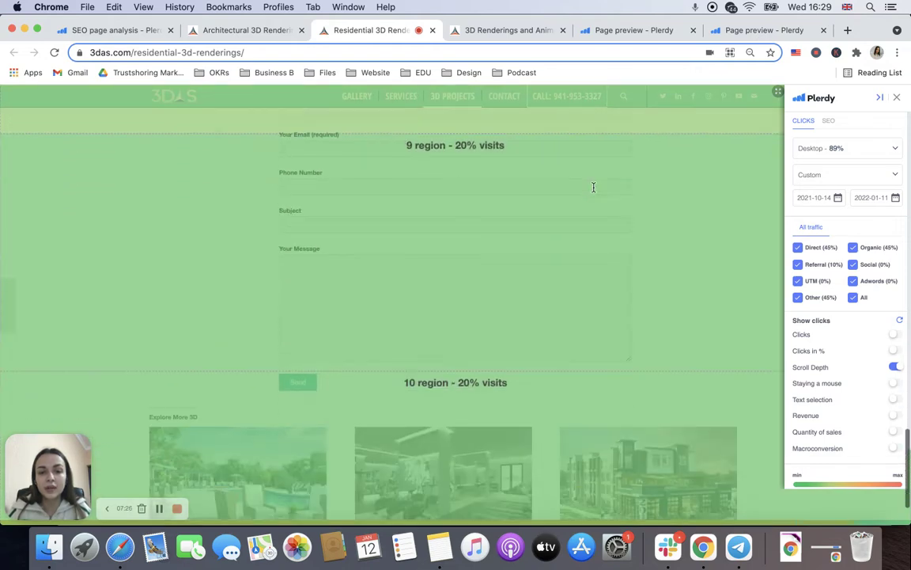
pyautogui.scroll(5, 533, 326)
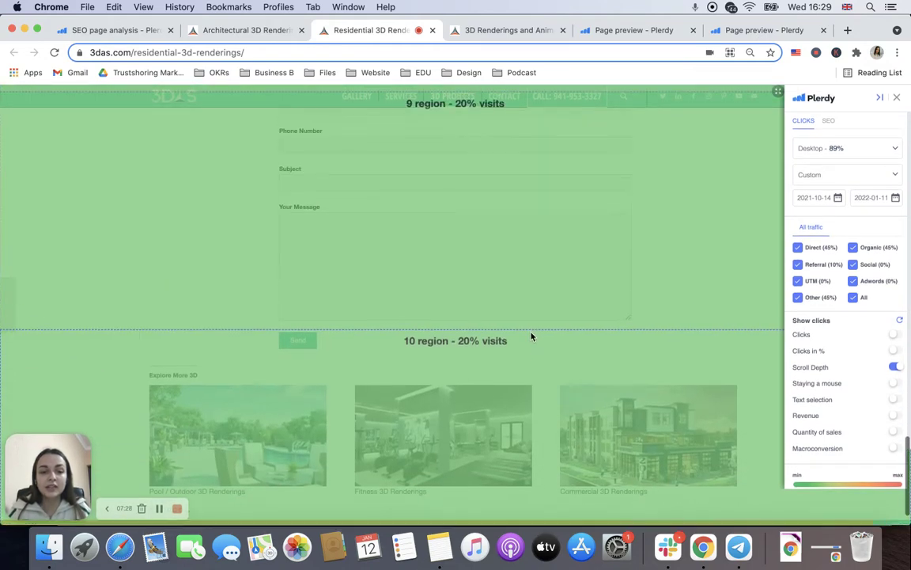
pyautogui.scroll(5, 506, 302)
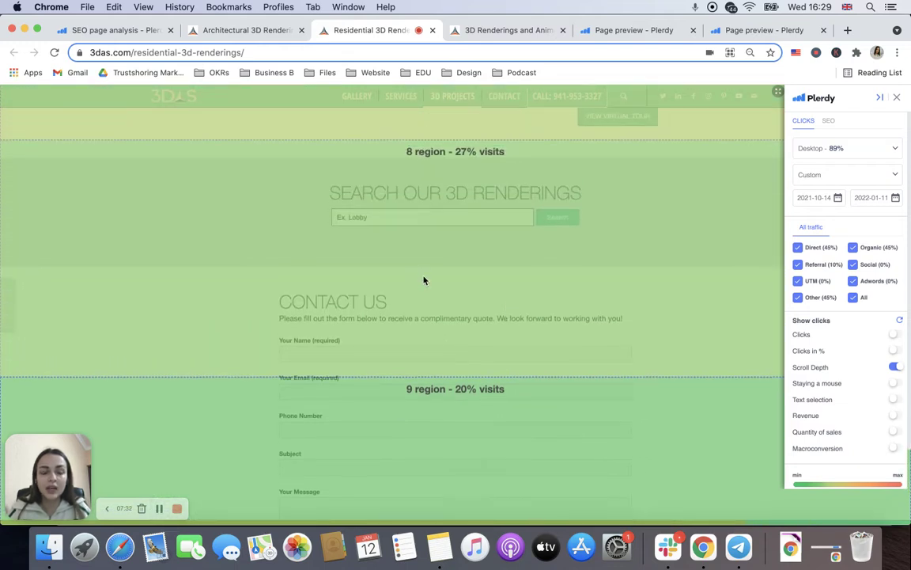
pyautogui.scroll(3, 431, 309)
pyautogui.scroll(-6, 431, 309)
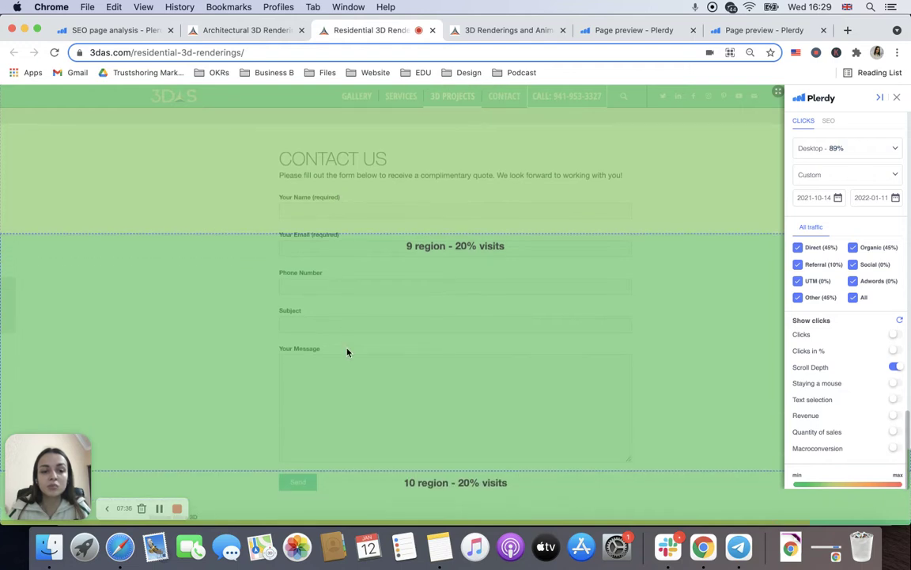
pyautogui.scroll(-2, 346, 348)
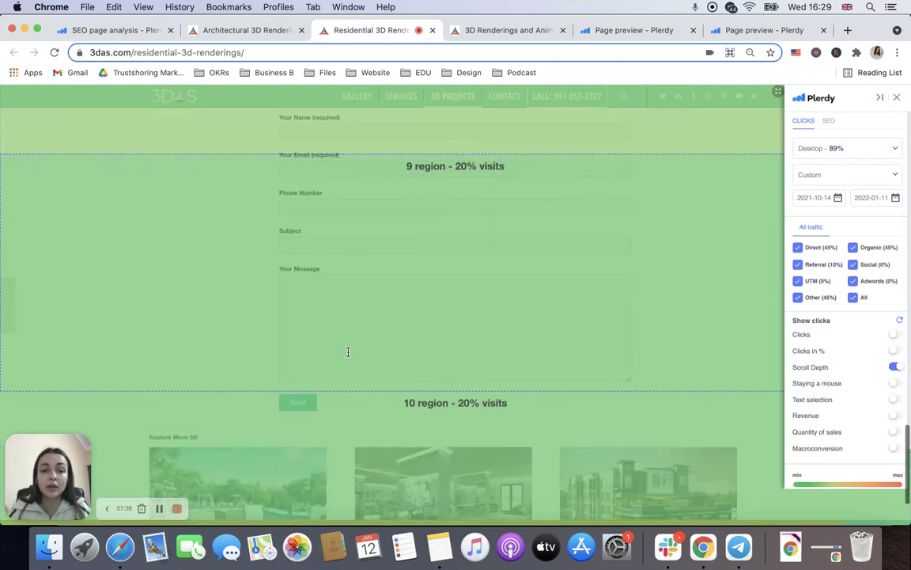
pyautogui.scroll(2, 349, 352)
pyautogui.scroll(1, 399, 196)
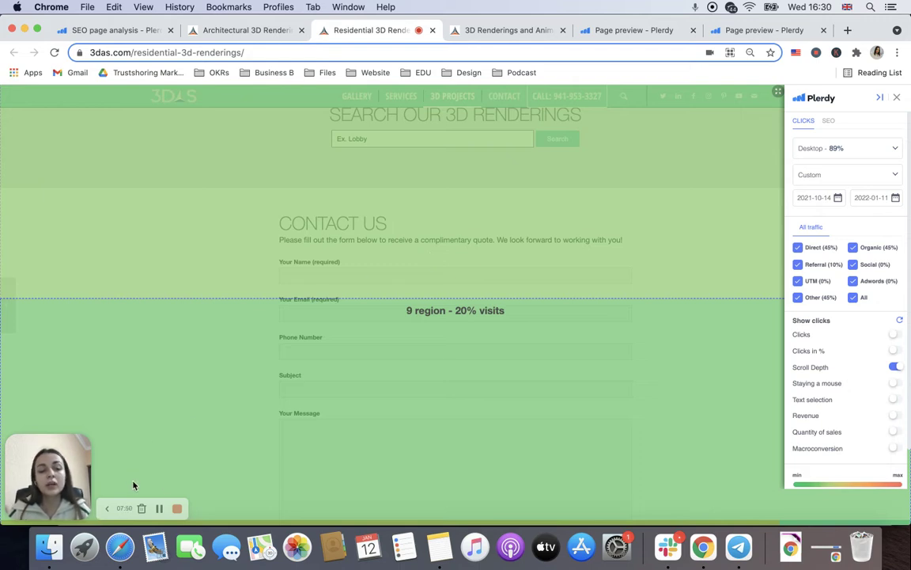
# Replace the Scroll Depth heatmap with the Clicks heatmap and review clicks in the residential page's header, introduction and gallery.
pyautogui.click(894, 367)
pyautogui.click(896, 335)
pyautogui.scroll(10, 607, 356)
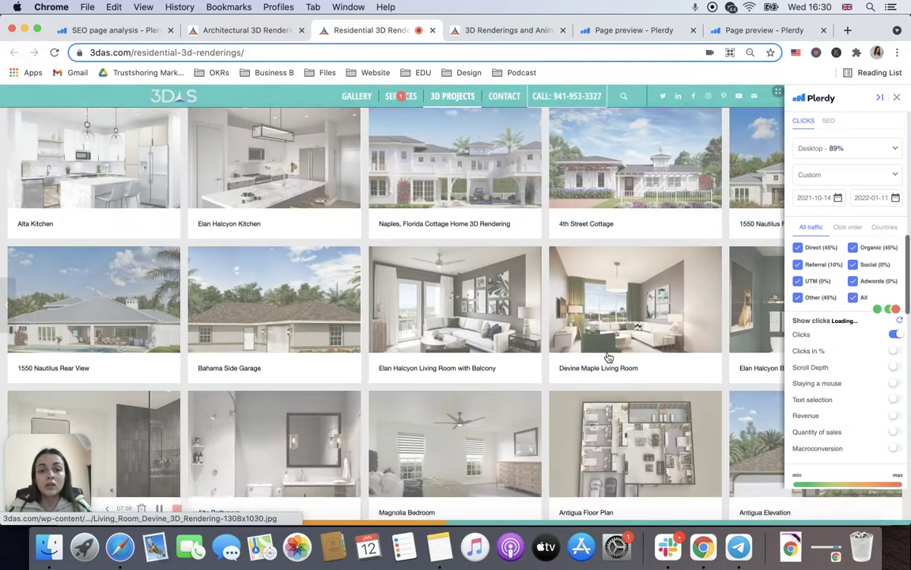
pyautogui.scroll(10, 607, 356)
pyautogui.scroll(2, 607, 356)
pyautogui.scroll(-1, 607, 356)
pyautogui.scroll(1, 607, 356)
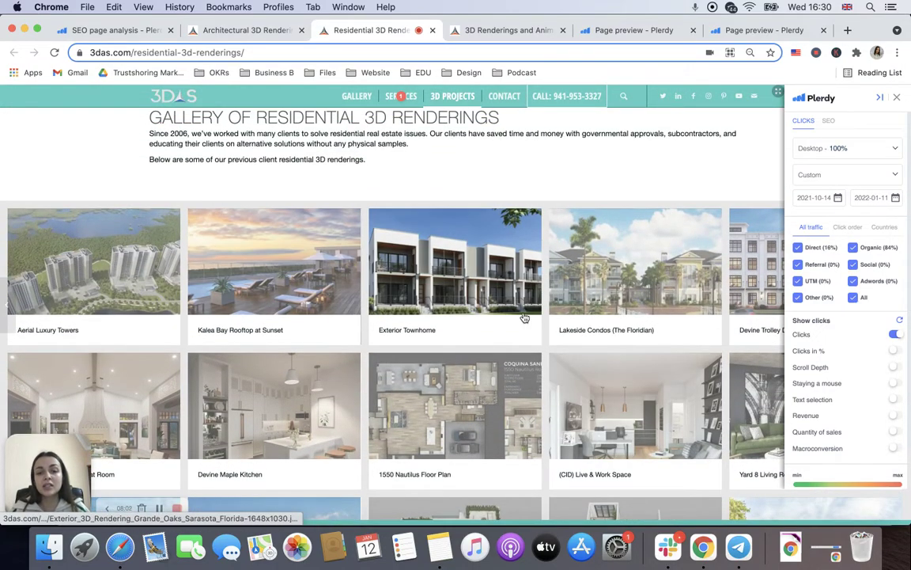
pyautogui.scroll(-4, 525, 318)
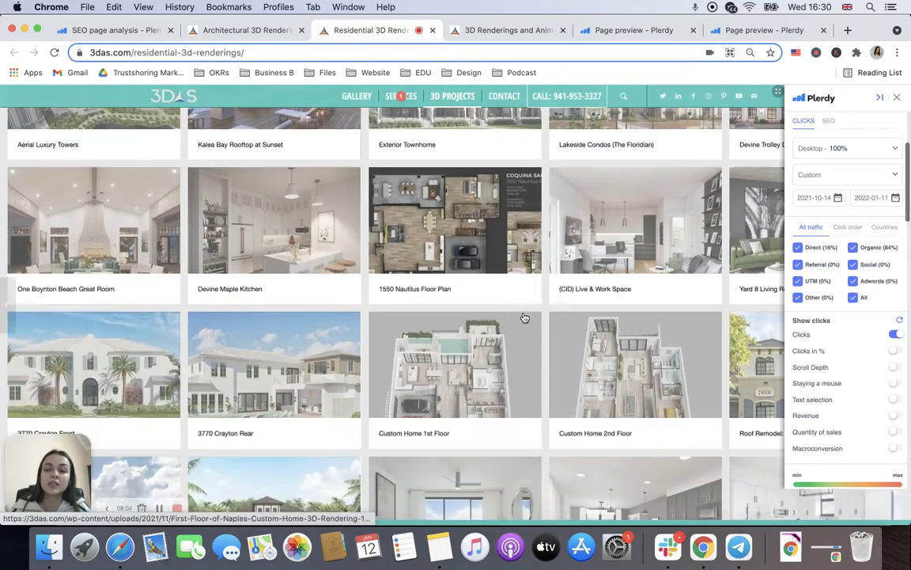
pyautogui.scroll(-3, 524, 317)
pyautogui.scroll(8, 525, 317)
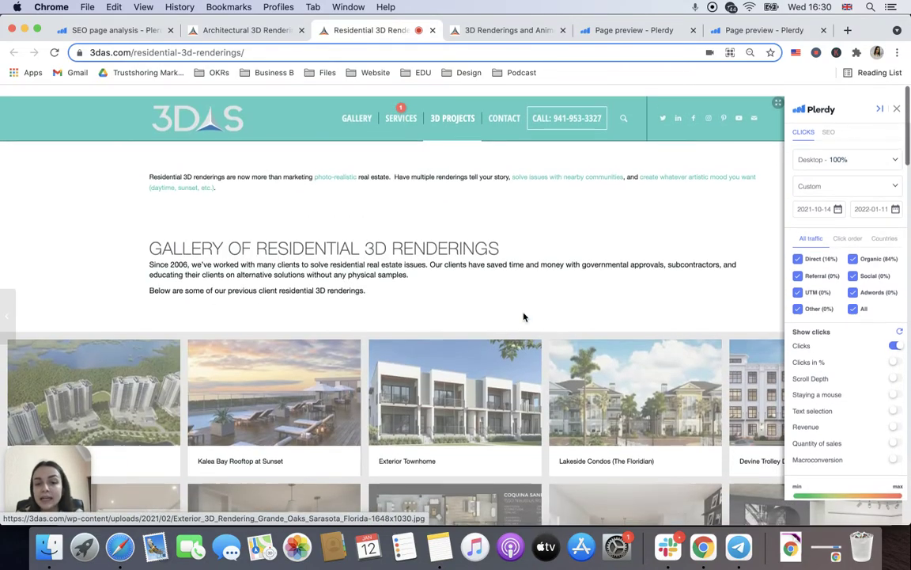
pyautogui.scroll(-2, 523, 317)
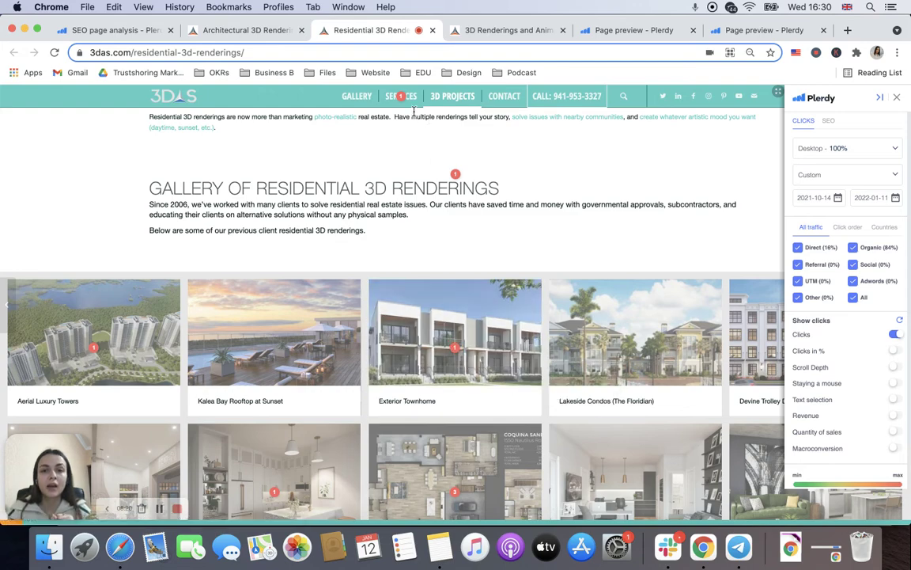
# Switch to the already open 3D Gallery page and review the clicks on its category links and the 3D Interior Renderings heading.
pyautogui.click(487, 33)
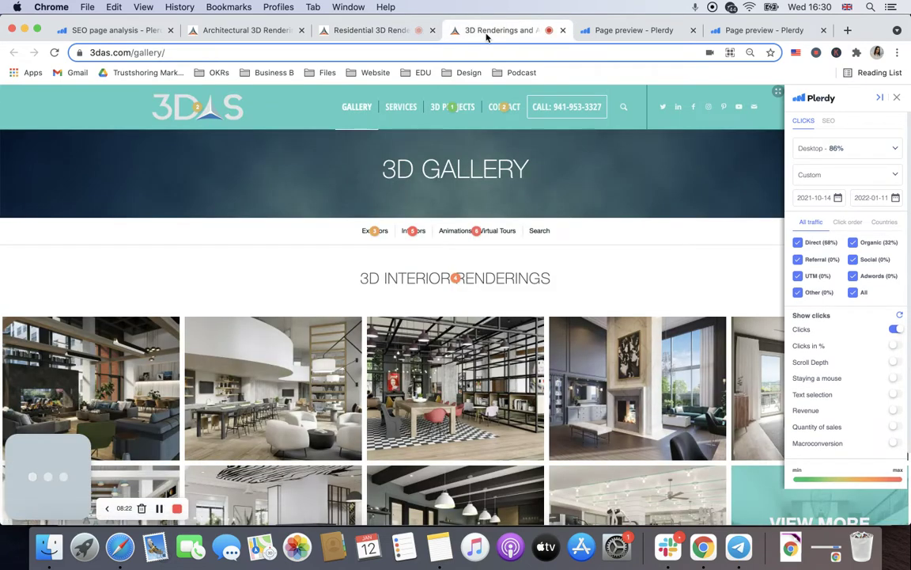
pyautogui.scroll(-1, 388, 265)
pyautogui.scroll(1, 388, 265)
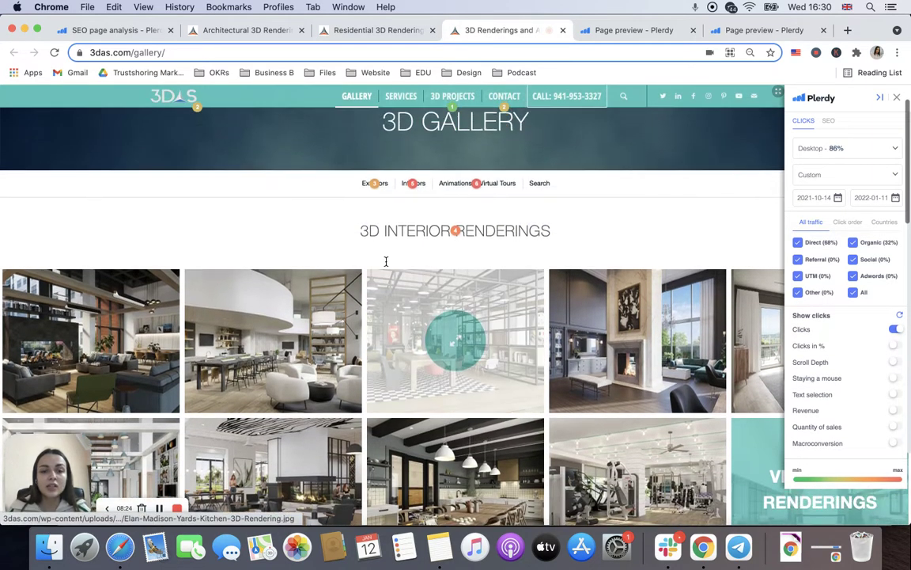
pyautogui.scroll(-2, 246, 273)
pyautogui.scroll(-4, 252, 356)
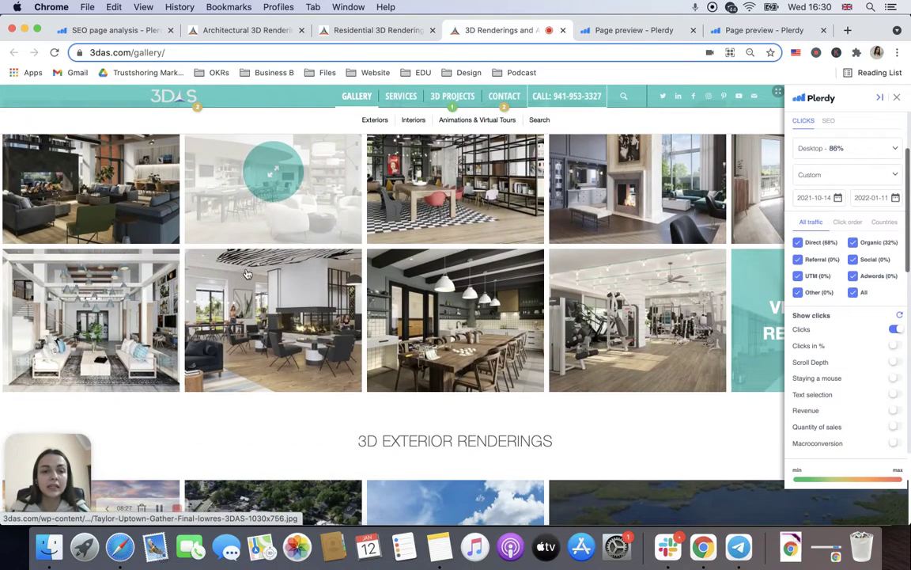
pyautogui.scroll(6, 255, 420)
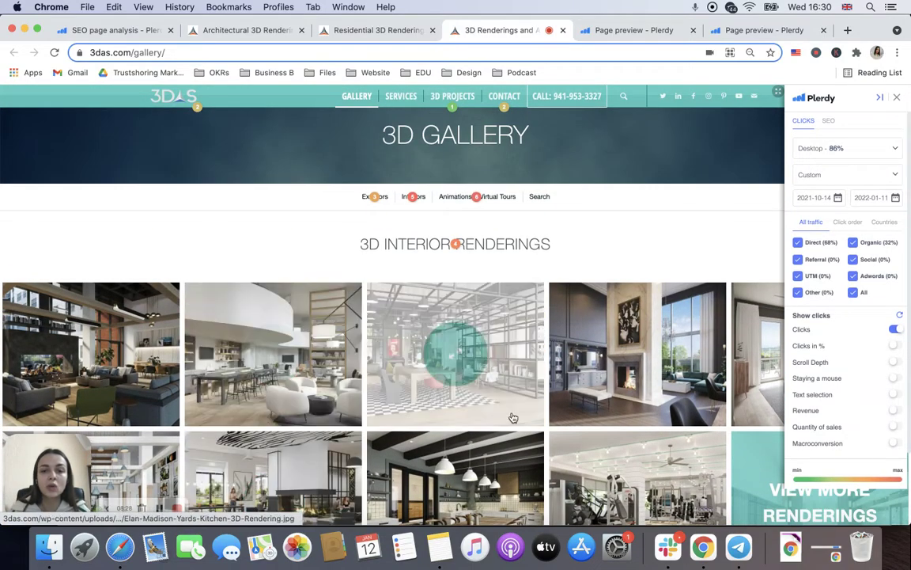
pyautogui.scroll(1, 655, 388)
pyautogui.moveTo(573, 279)
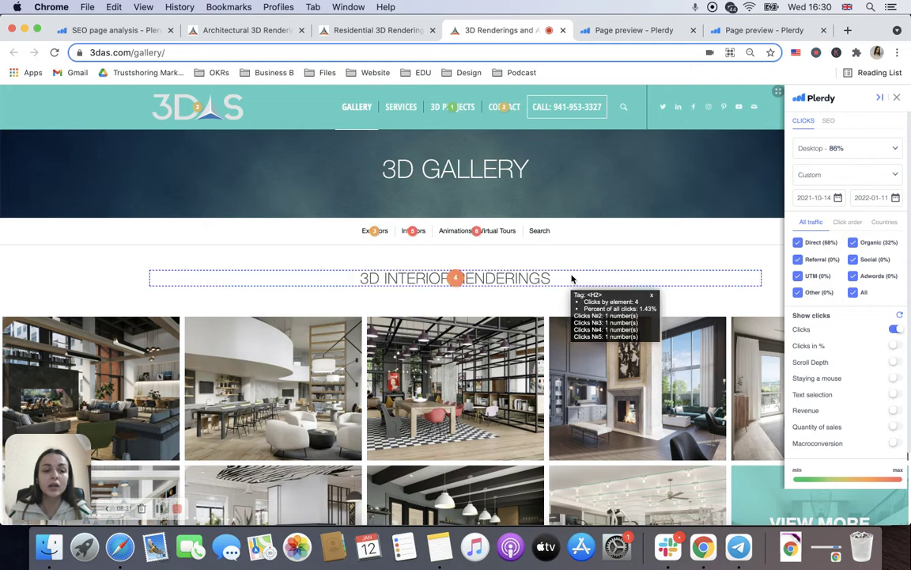
# Open the search field from the gallery's Search link and close it again.
pyautogui.click(546, 230)
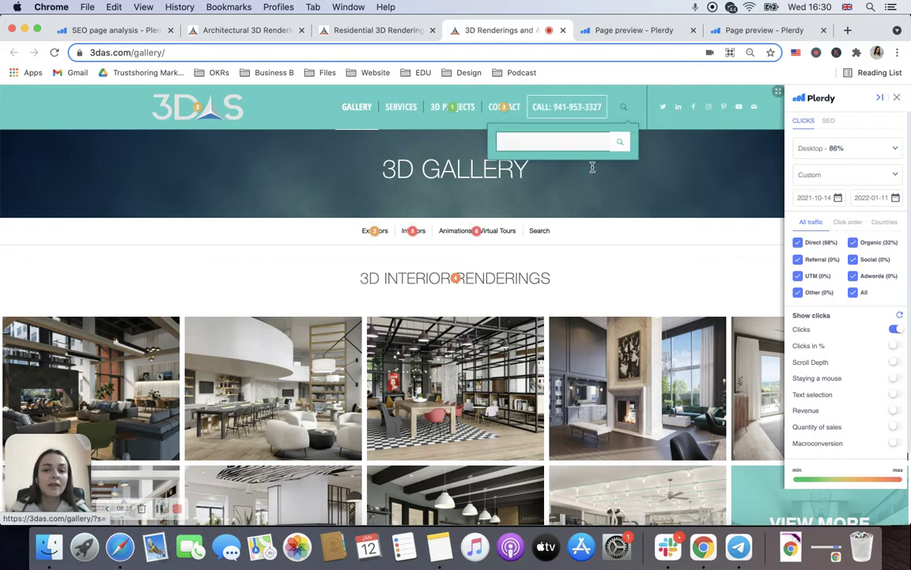
pyautogui.click(590, 229)
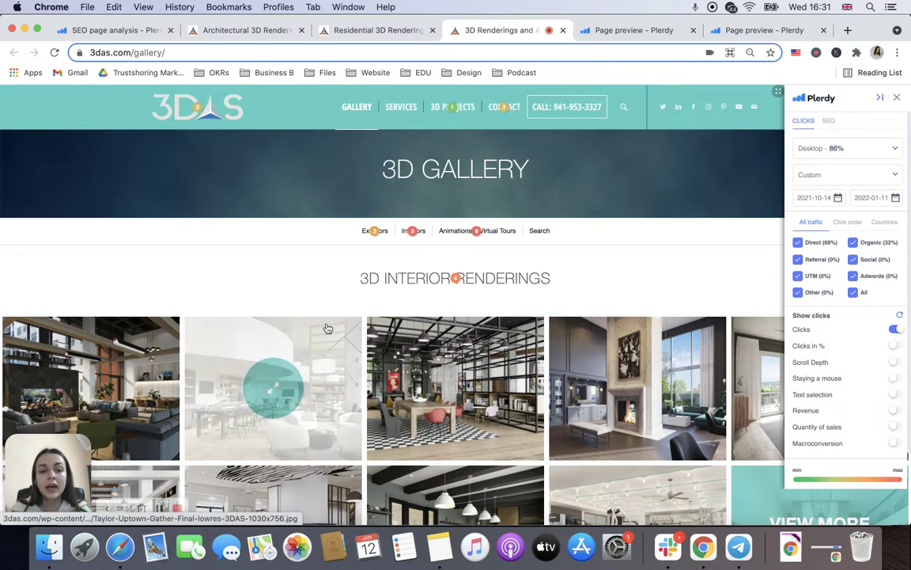
# Enlarge the Elan Madison Yards Kitchen rendering in the interior gallery and advance two images to the Park Avenue Clubroom.
pyautogui.scroll(-2, 318, 339)
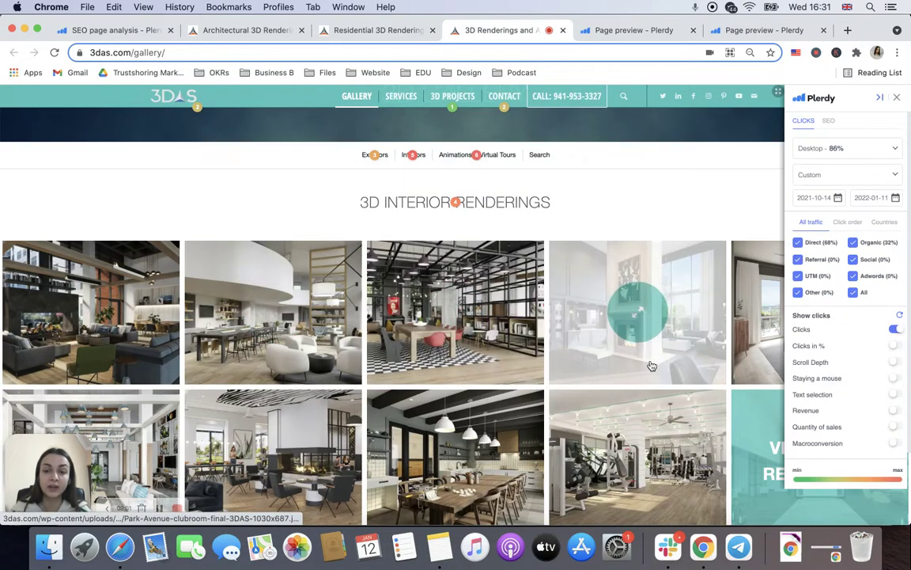
pyautogui.scroll(-1, 448, 467)
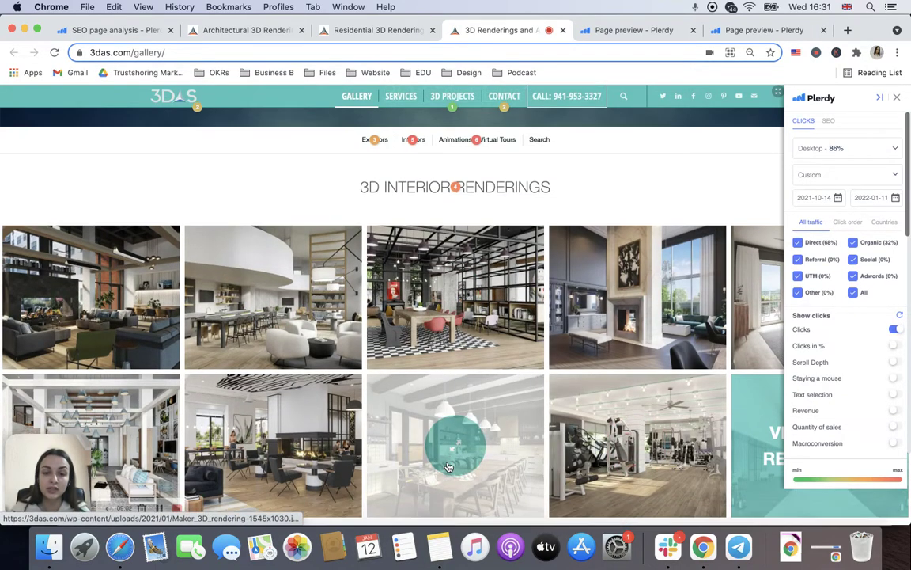
pyautogui.scroll(-1, 447, 467)
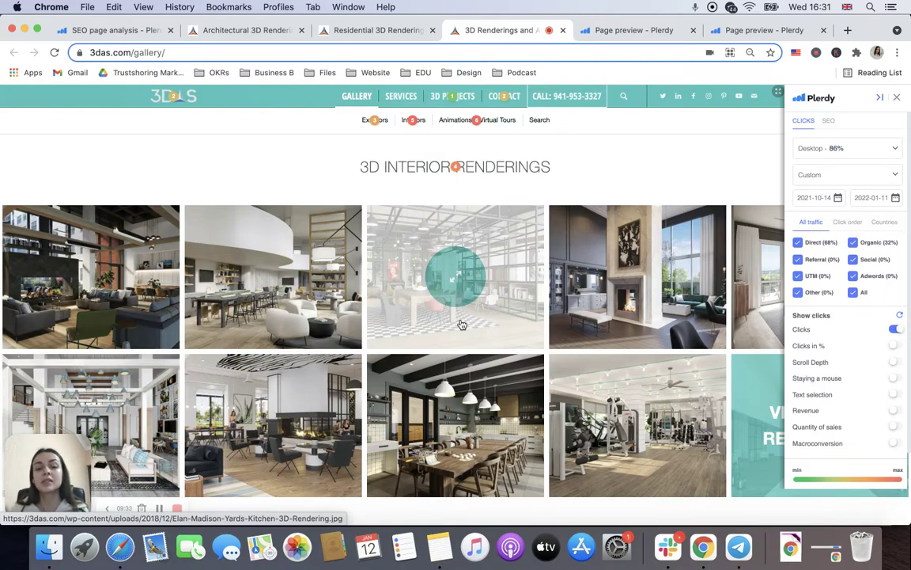
pyautogui.click(452, 286)
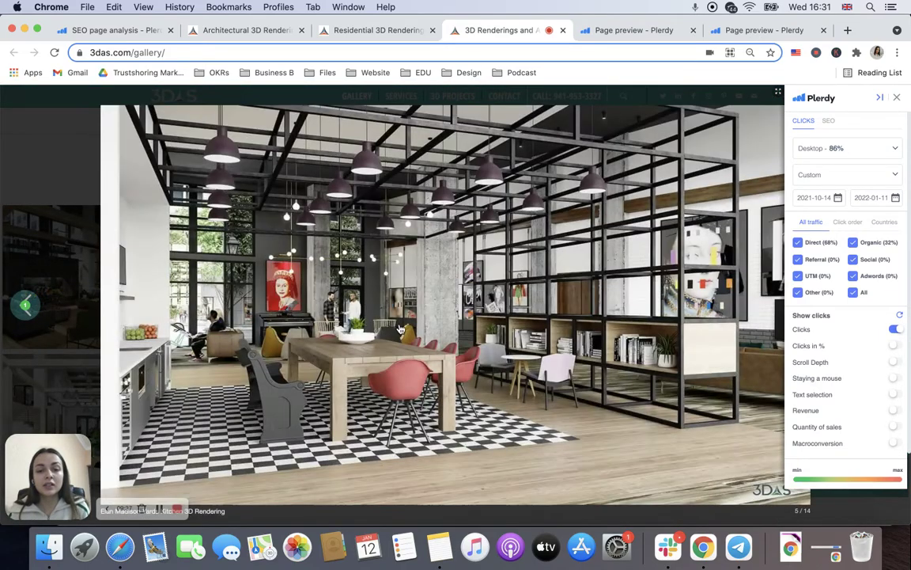
pyautogui.click(399, 328)
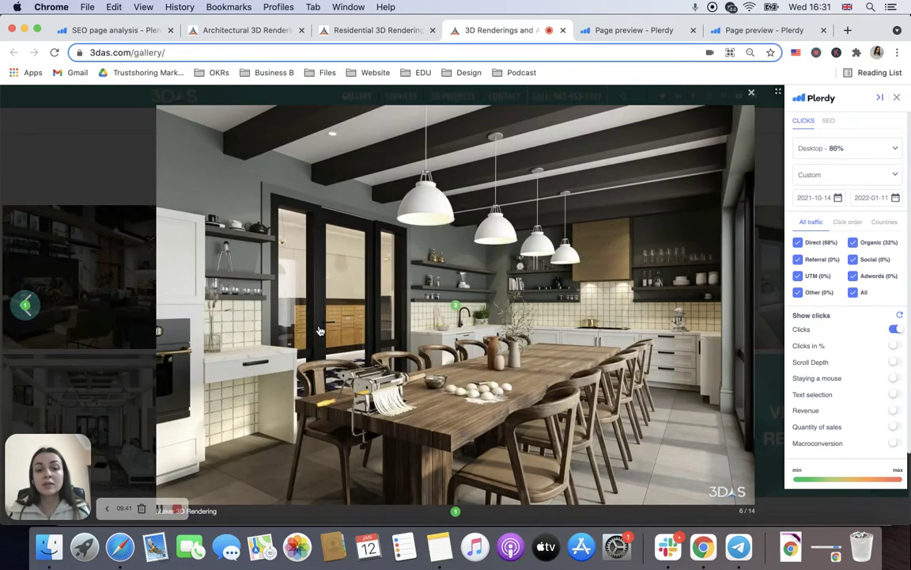
pyautogui.click(321, 331)
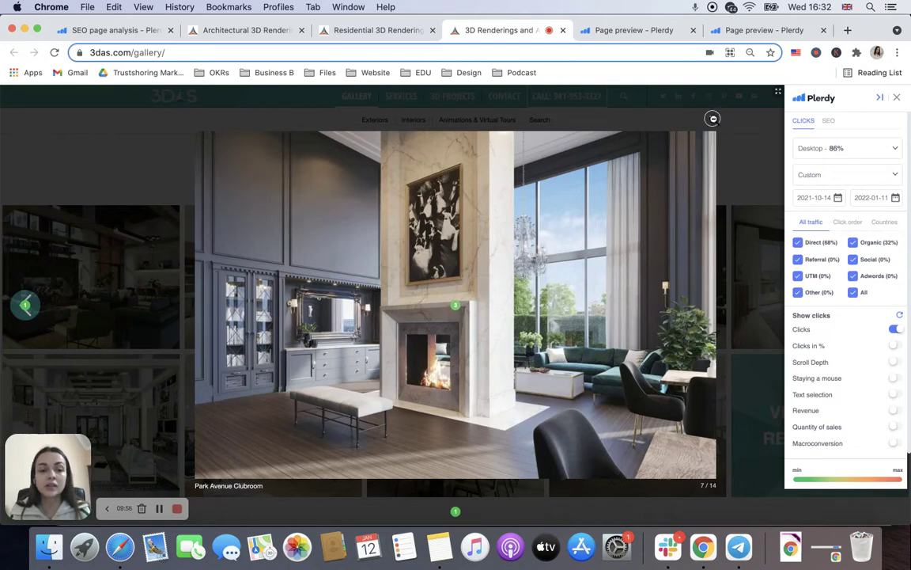
# Inspect the click data for the enlarged clubroom image and its close control, and close the image viewer.
pyautogui.click(712, 119)
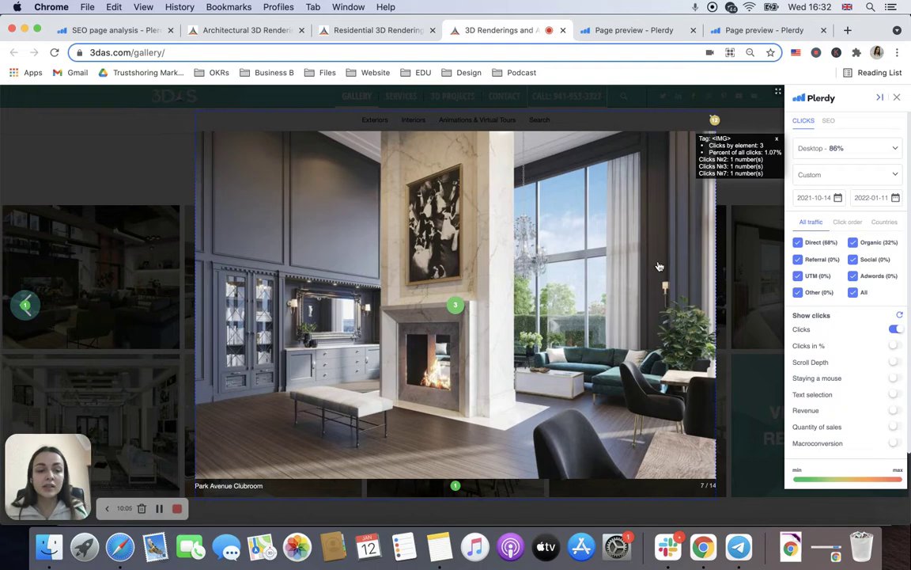
pyautogui.click(716, 120)
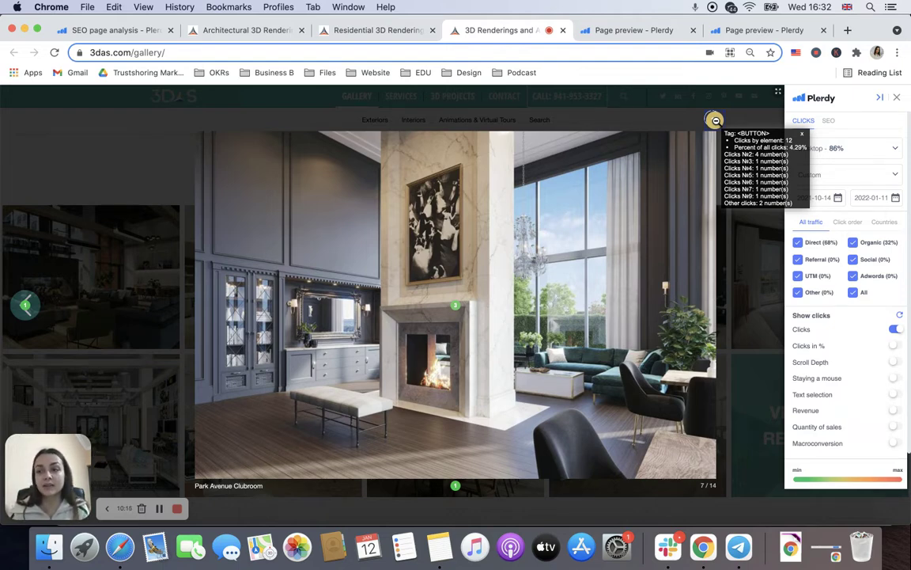
pyautogui.click(714, 120)
pyautogui.scroll(-5, 647, 250)
pyautogui.scroll(8, 647, 248)
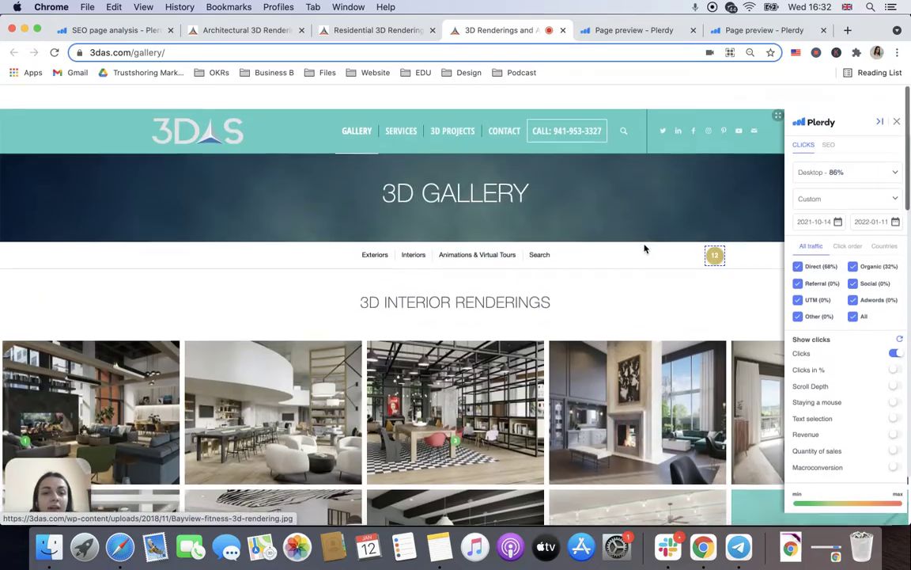
# Switch to the Plerdy account page, open Set up Goals/Events for conversions, and review the configured events.
pyautogui.click(122, 32)
pyautogui.click(863, 181)
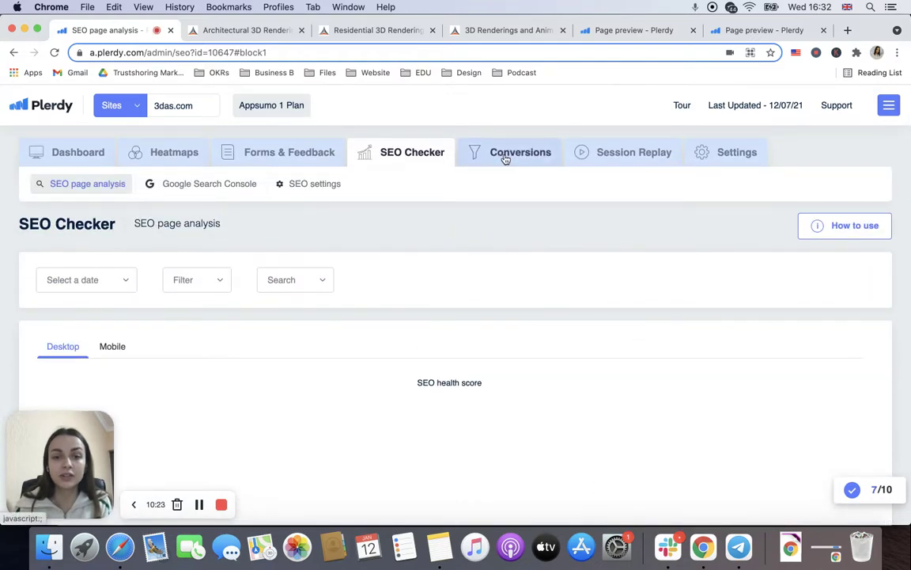
pyautogui.moveTo(505, 158)
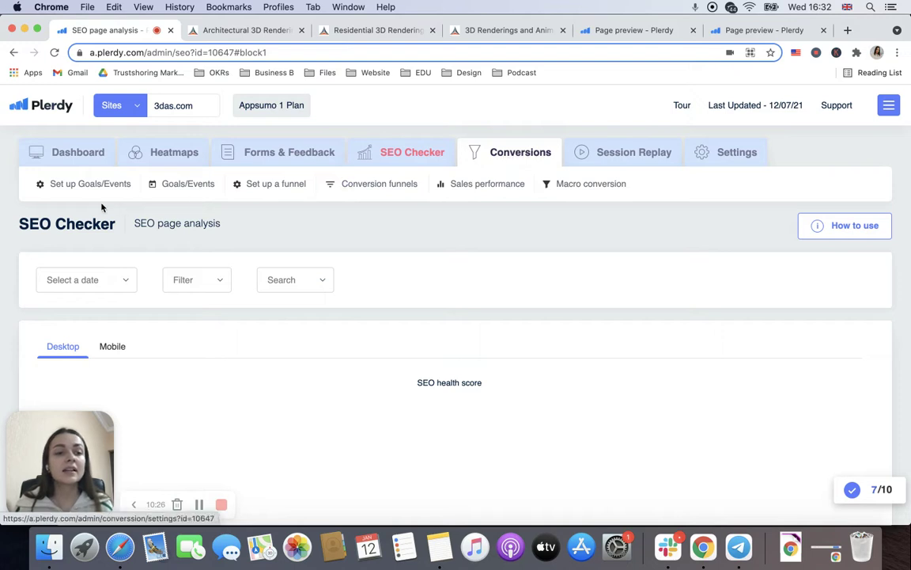
pyautogui.click(80, 186)
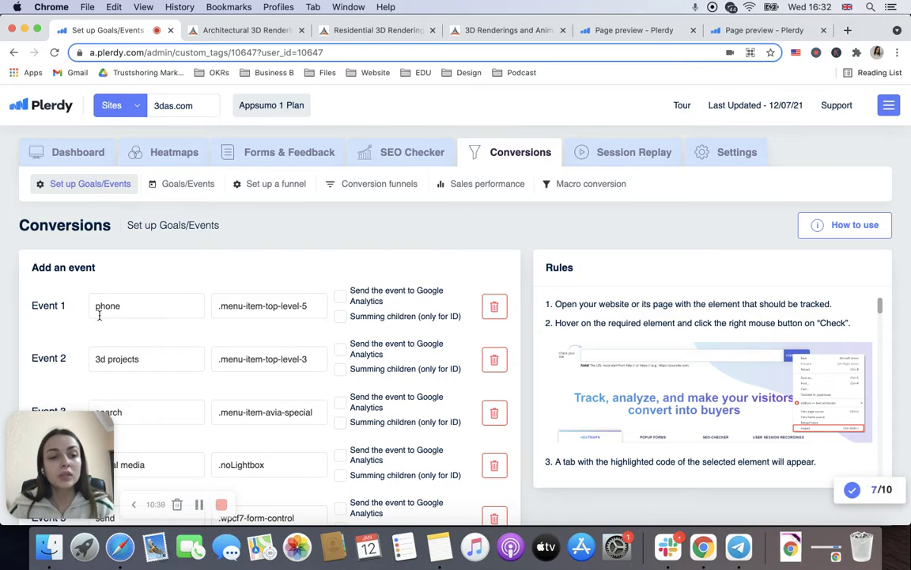
pyautogui.scroll(-4, 97, 313)
pyautogui.scroll(4, 99, 319)
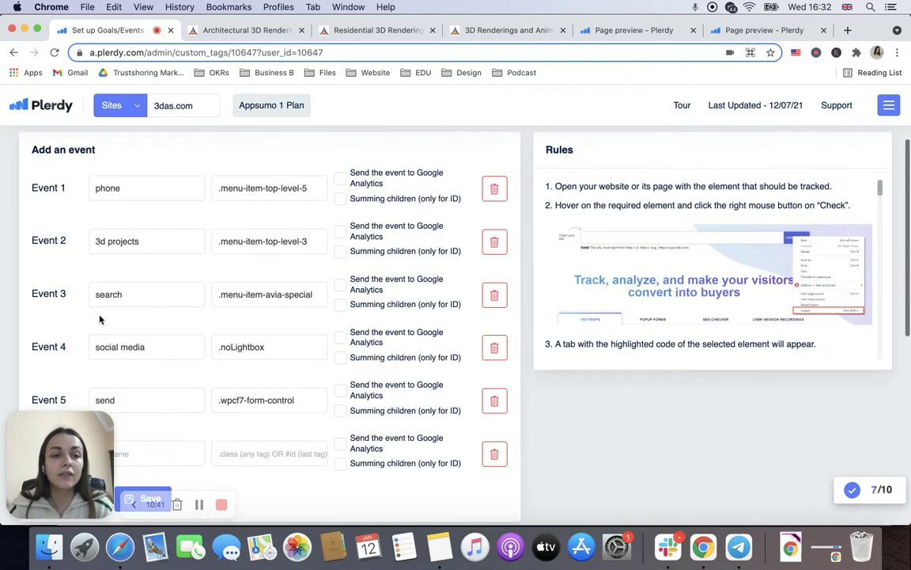
# Return to the 3DAS homepage and examine the click data on the header's Contact, phone call and 3D Projects items.
pyautogui.click(251, 32)
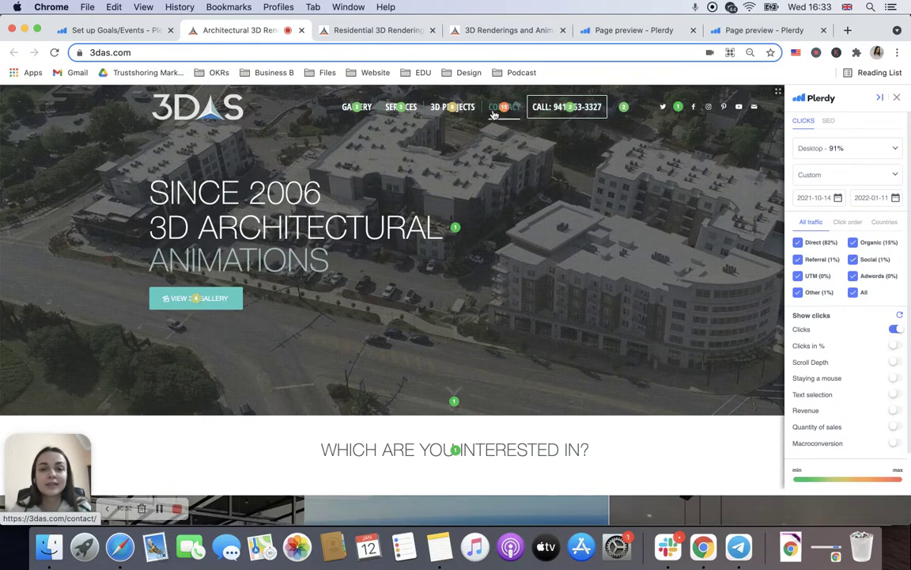
pyautogui.moveTo(496, 116)
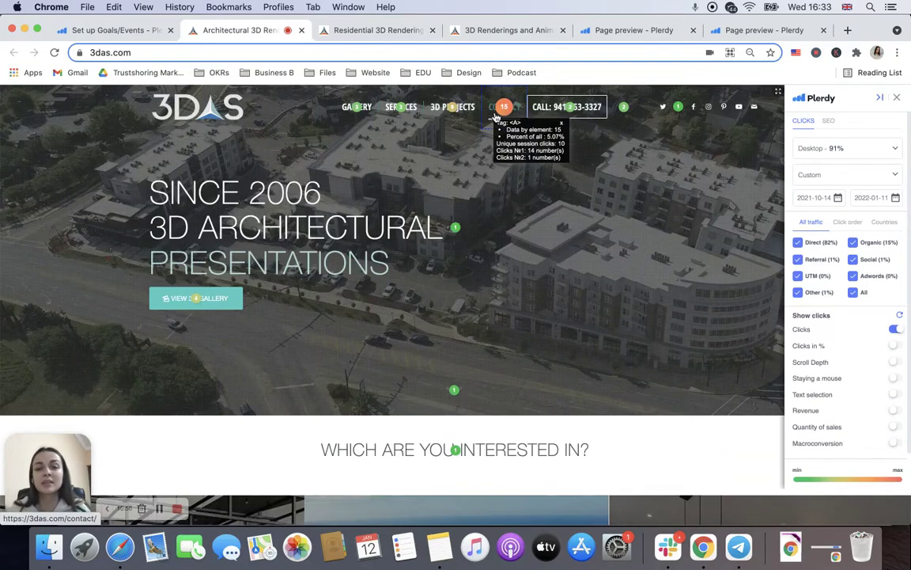
pyautogui.moveTo(548, 125)
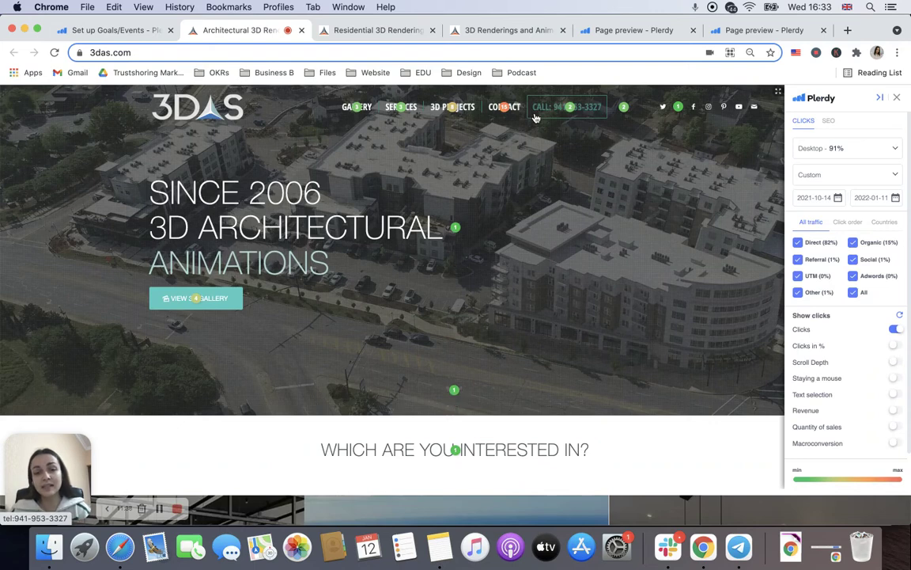
pyautogui.moveTo(443, 115)
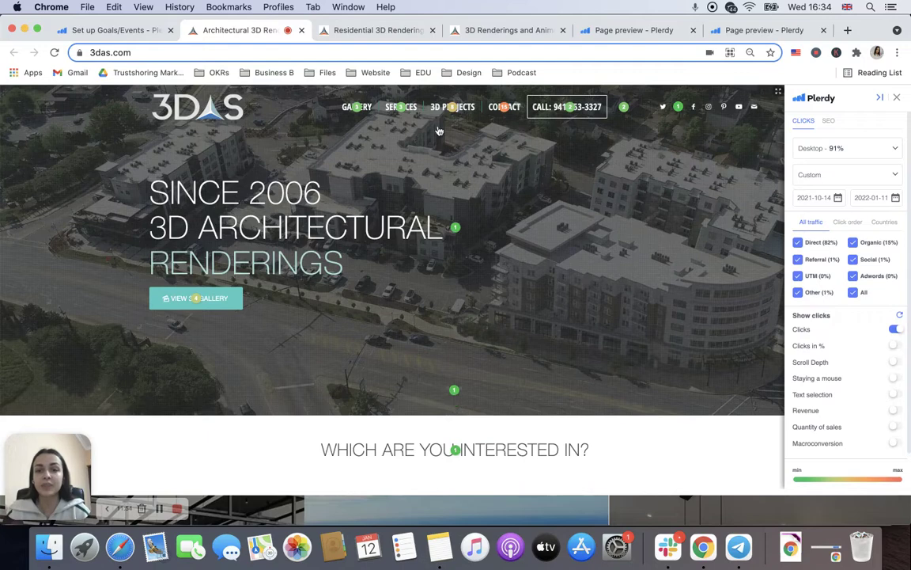
# Examine the click data on the homepage header's search and social media icons, and check them against the conversion events configured in the Plerdy account.
pyautogui.moveTo(625, 117)
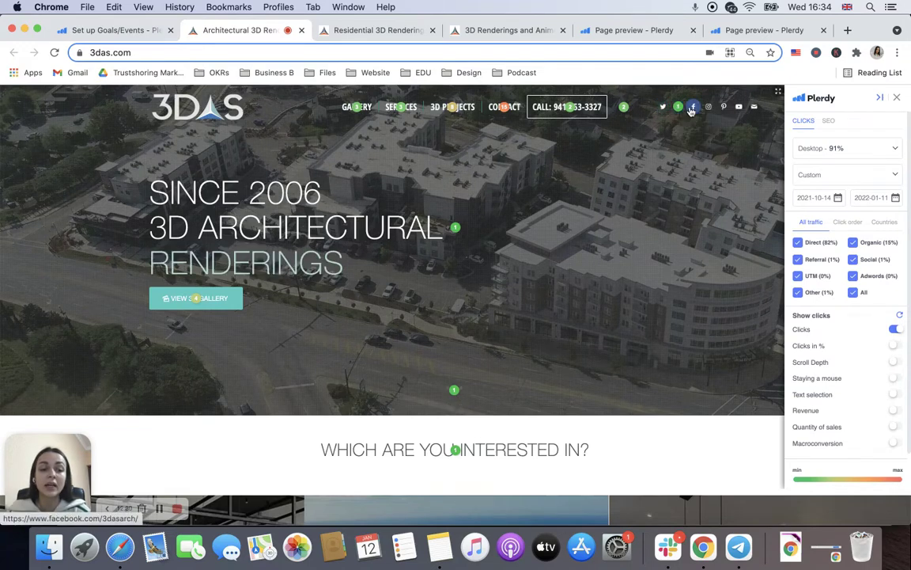
pyautogui.moveTo(647, 199)
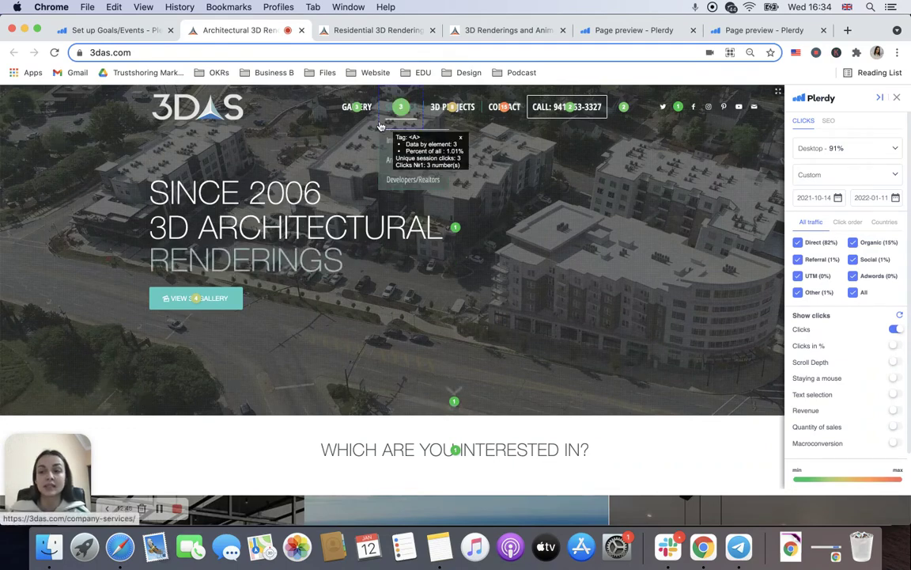
pyautogui.click(109, 32)
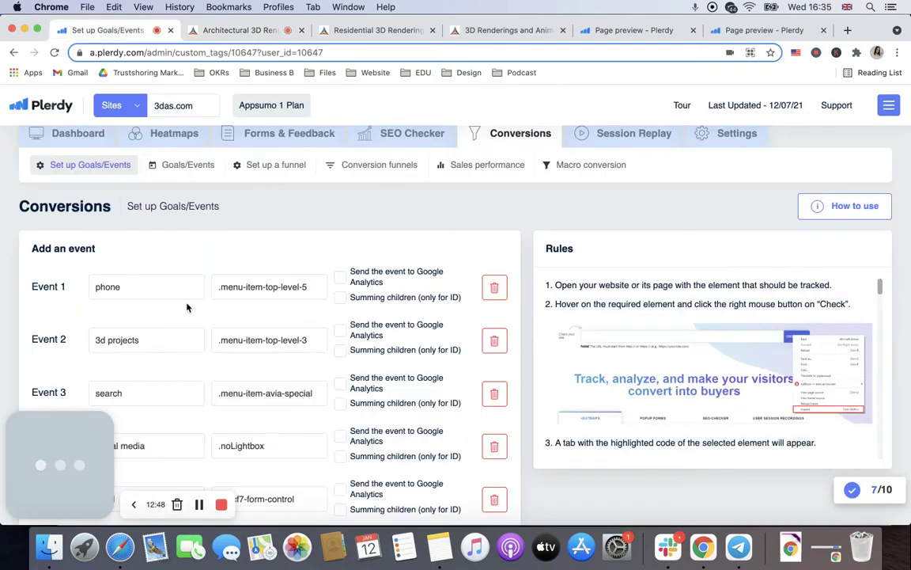
pyautogui.scroll(-3, 187, 308)
pyautogui.scroll(-1, 186, 309)
pyautogui.scroll(5, 187, 307)
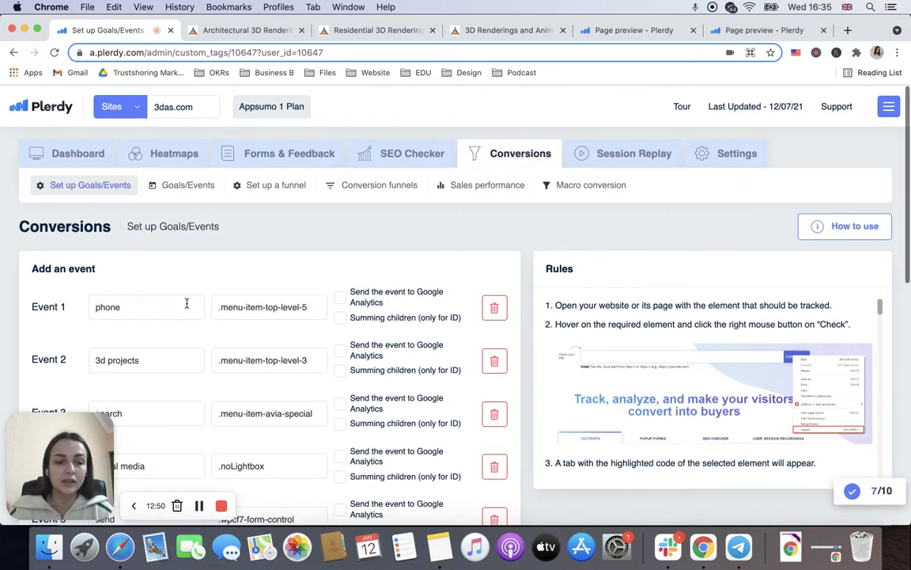
# Open the SEO Checker's SEO page analysis for 3das.com and review the desktop health score chart and the list of pages with errors.
pyautogui.click(409, 155)
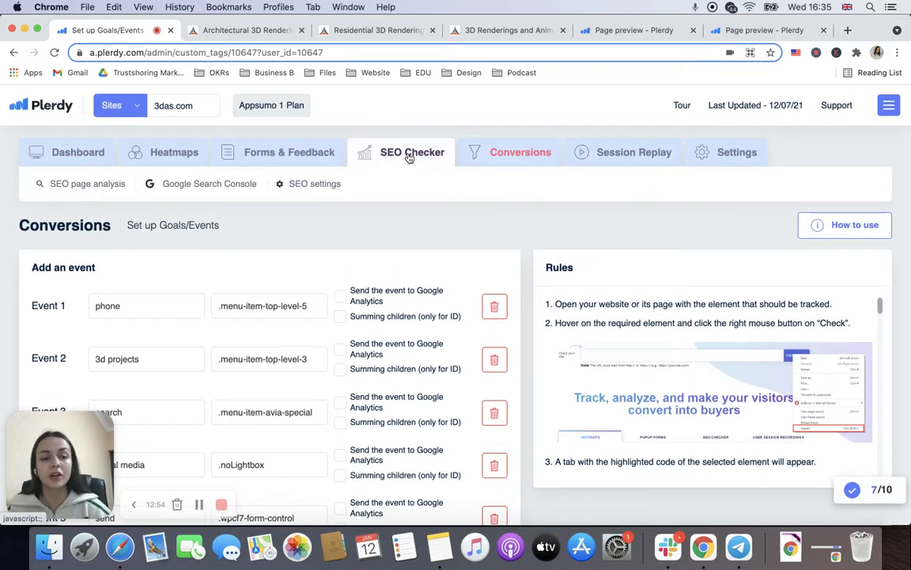
pyautogui.click(102, 187)
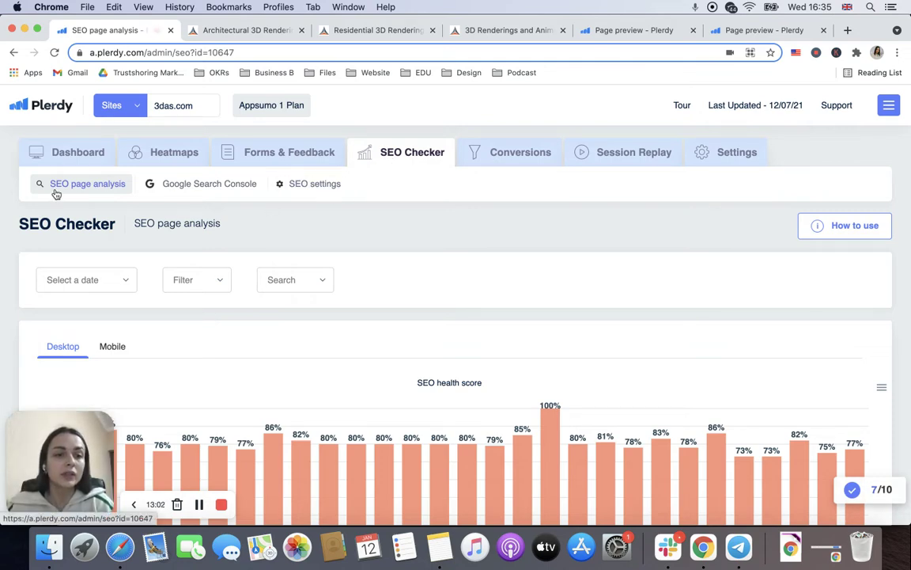
pyautogui.scroll(-5, 139, 258)
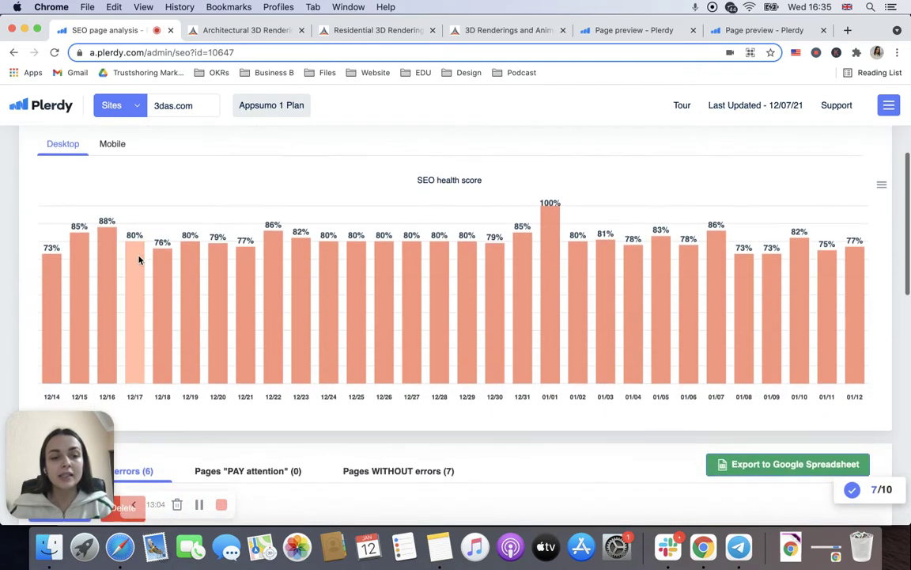
pyautogui.scroll(-6, 139, 259)
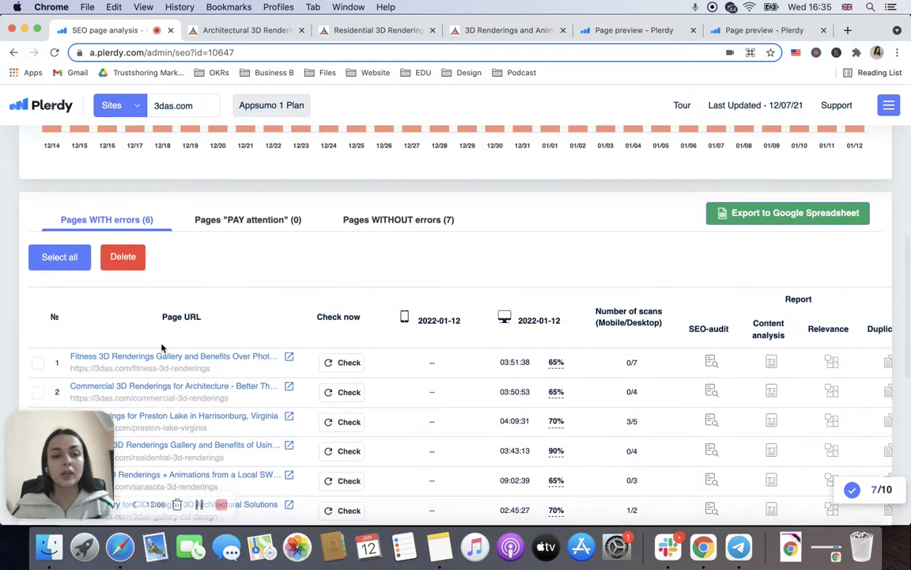
pyautogui.scroll(-2, 162, 348)
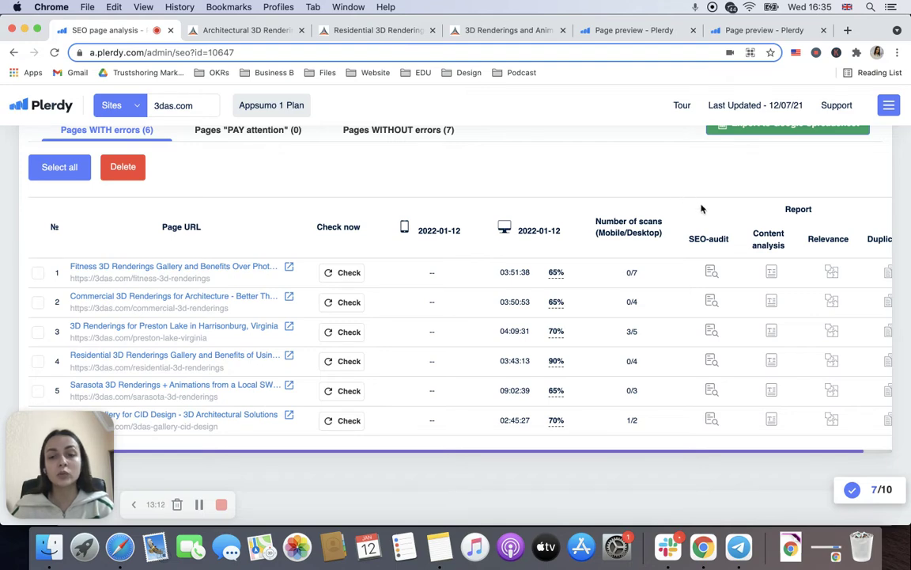
# Open the SEO audit of the Fitness 3D Renderings Gallery page and examine its parameters, especially the H1 content and number of H1.
pyautogui.click(711, 273)
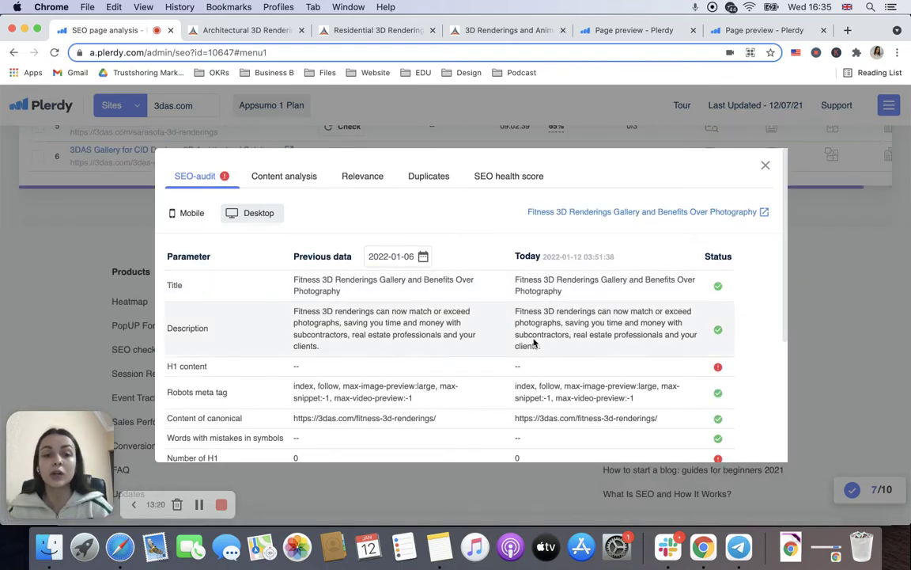
pyautogui.scroll(-2, 535, 336)
pyautogui.scroll(-10, 534, 341)
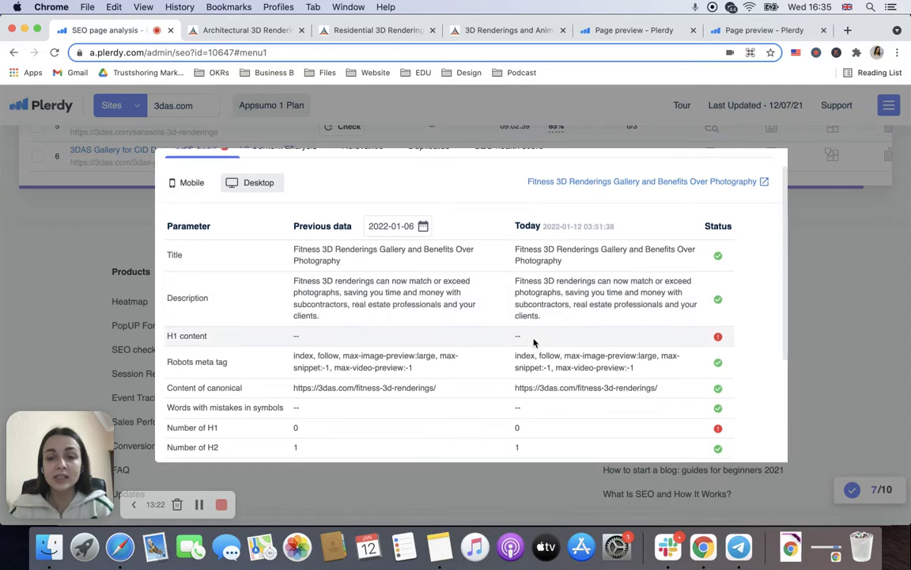
pyautogui.scroll(10, 534, 342)
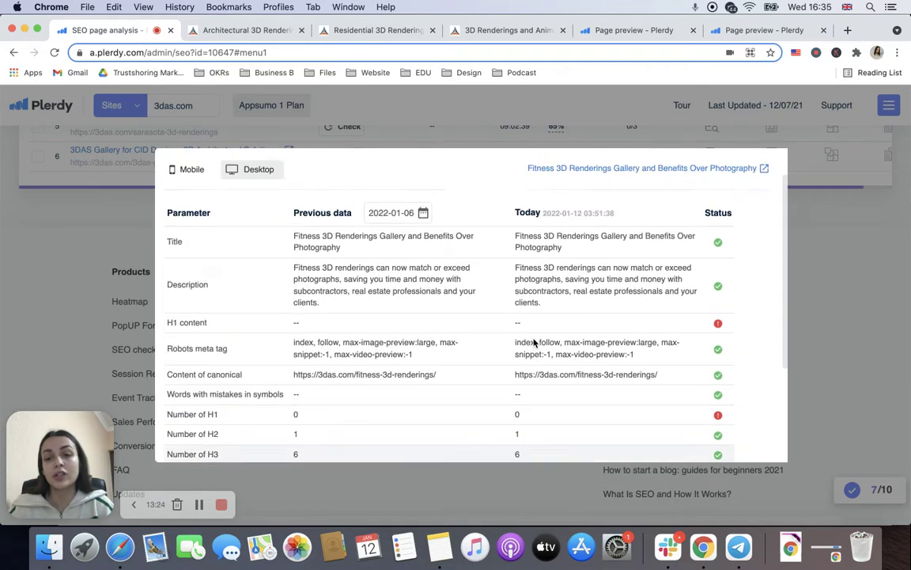
pyautogui.scroll(-3, 719, 340)
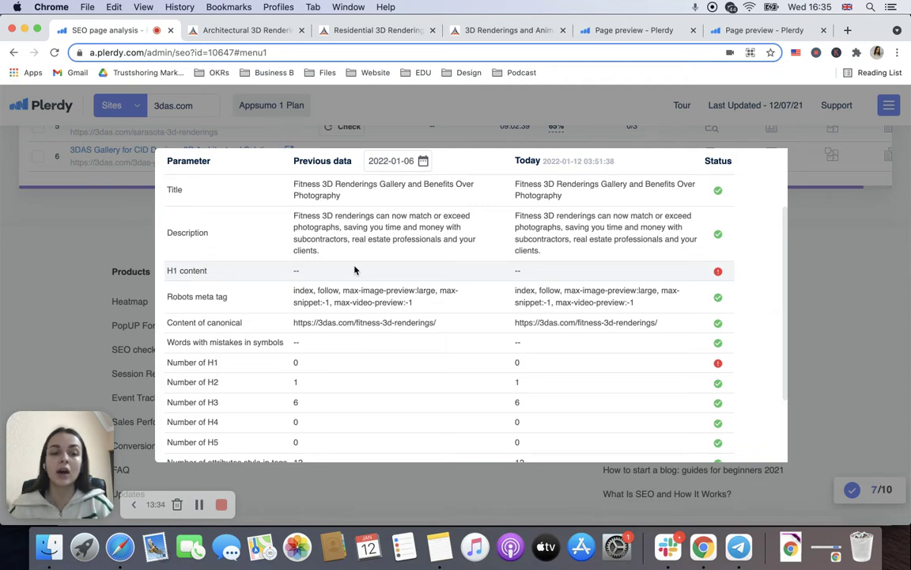
pyautogui.scroll(-1, 355, 269)
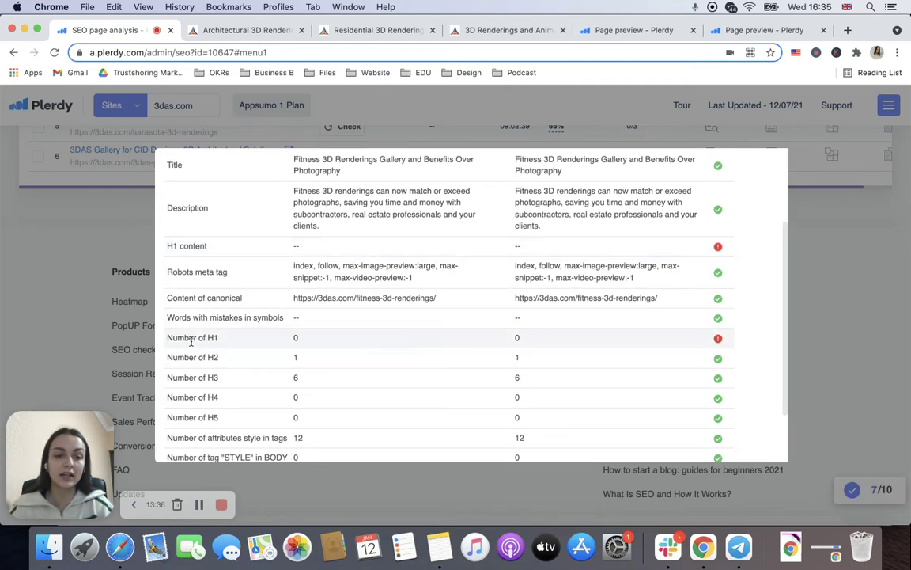
pyautogui.moveTo(167, 338); pyautogui.dragTo(299, 338)
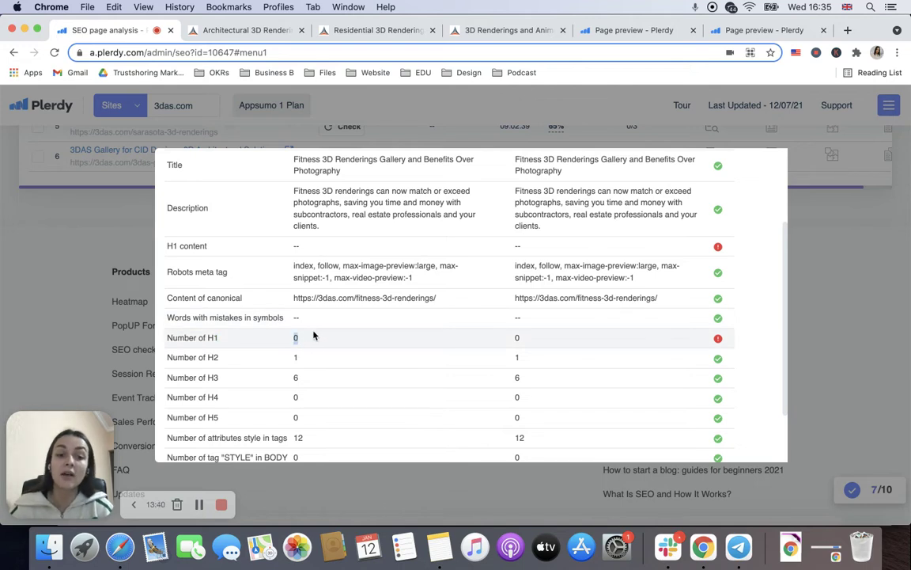
pyautogui.scroll(3, 325, 338)
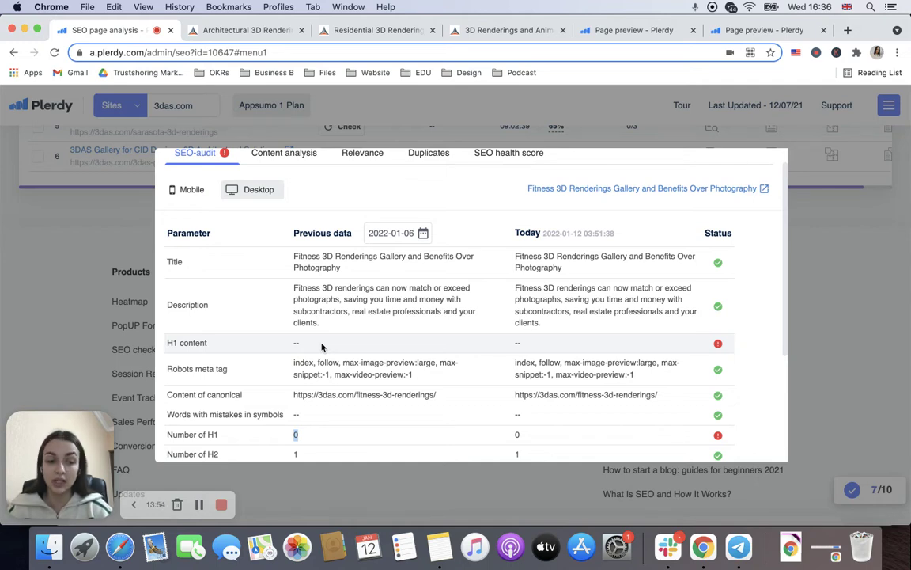
# Show the fitness page's Relevance report and compare its top words with the title, description and H1.
pyautogui.click(357, 153)
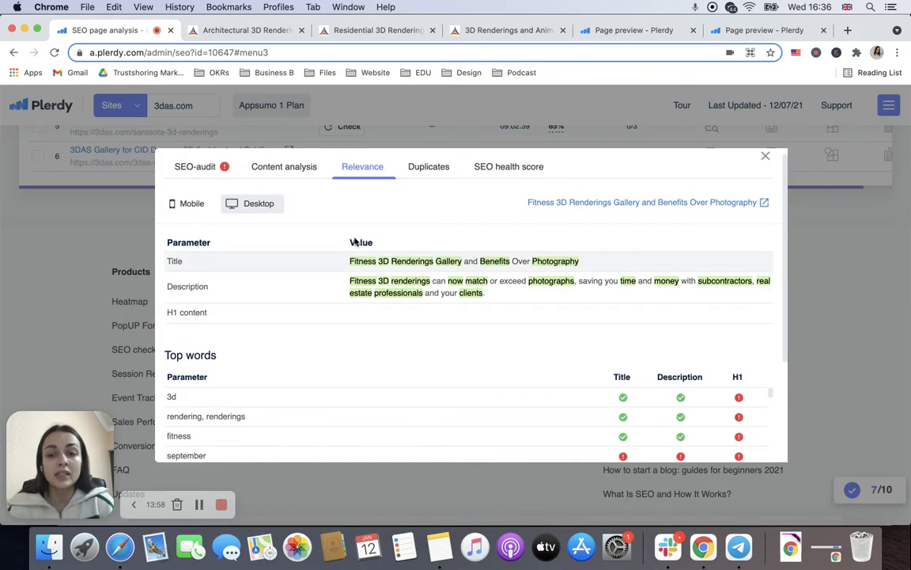
pyautogui.scroll(-3, 331, 316)
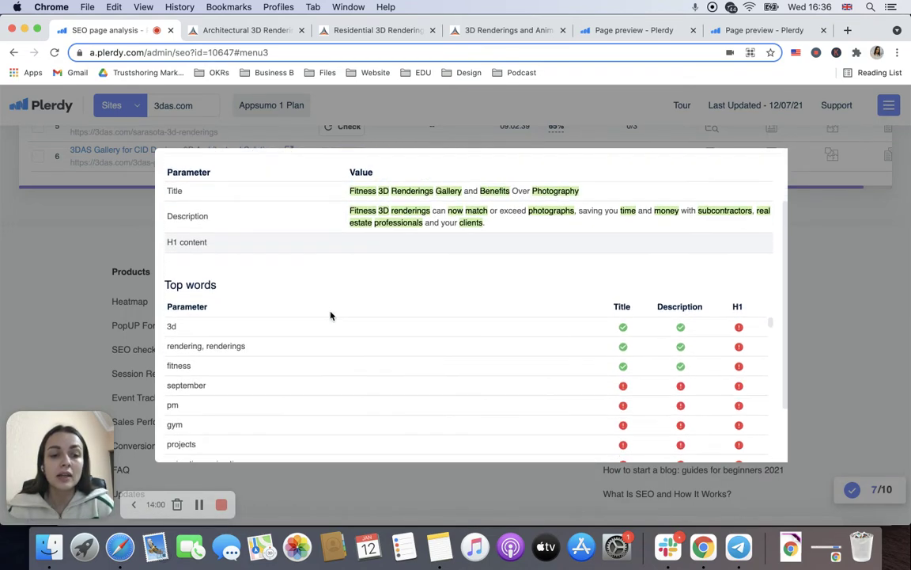
pyautogui.scroll(3, 330, 316)
pyautogui.scroll(-3, 331, 316)
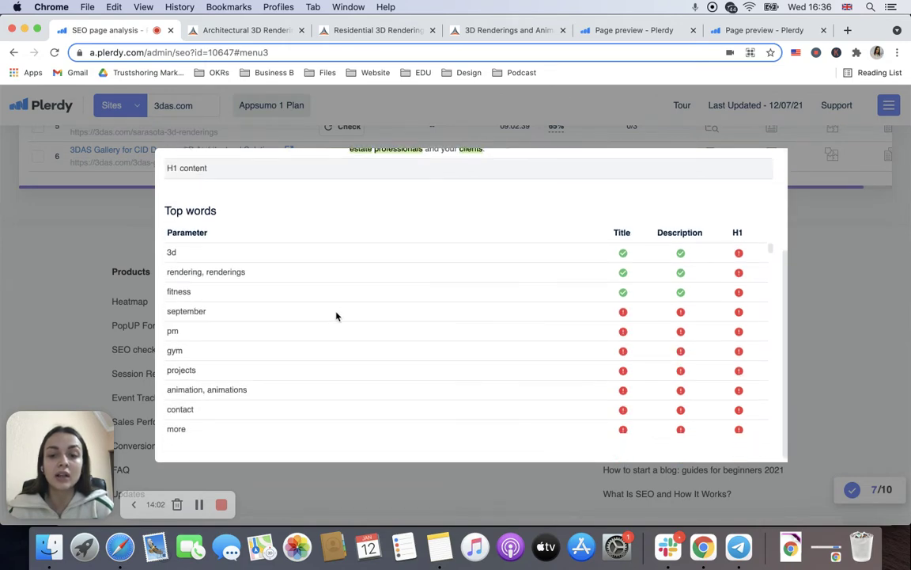
pyautogui.scroll(-1, 738, 400)
pyautogui.scroll(-10, 738, 400)
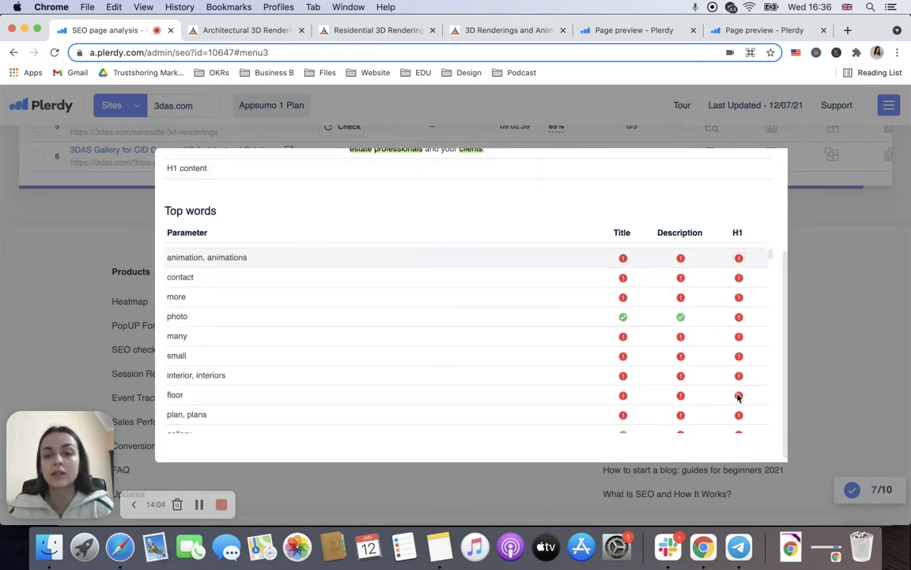
pyautogui.scroll(10, 739, 399)
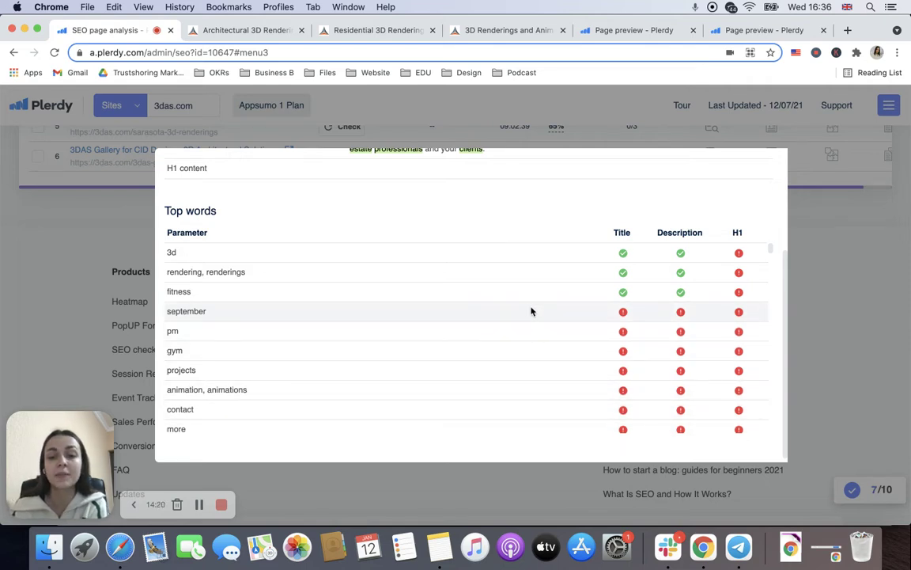
pyautogui.scroll(2, 435, 289)
pyautogui.scroll(1, 432, 284)
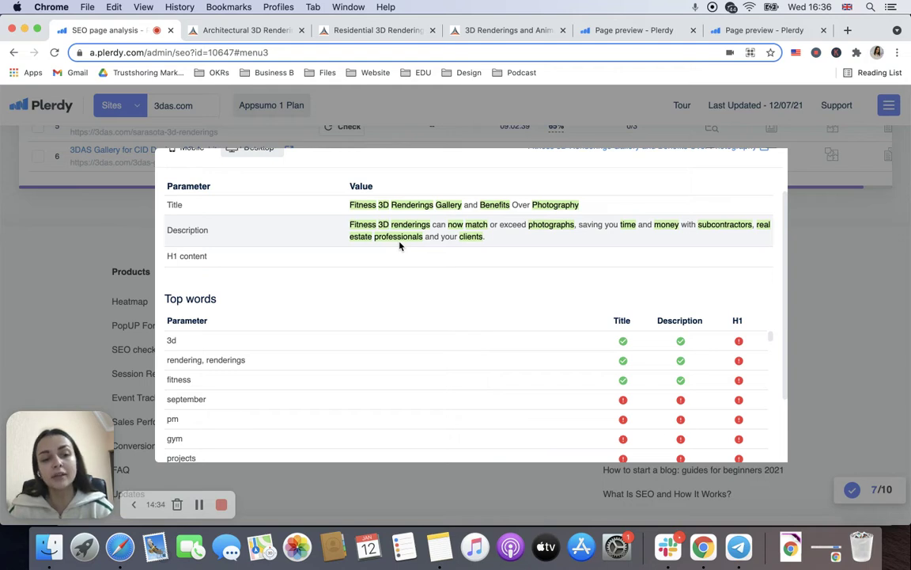
pyautogui.scroll(-2, 264, 418)
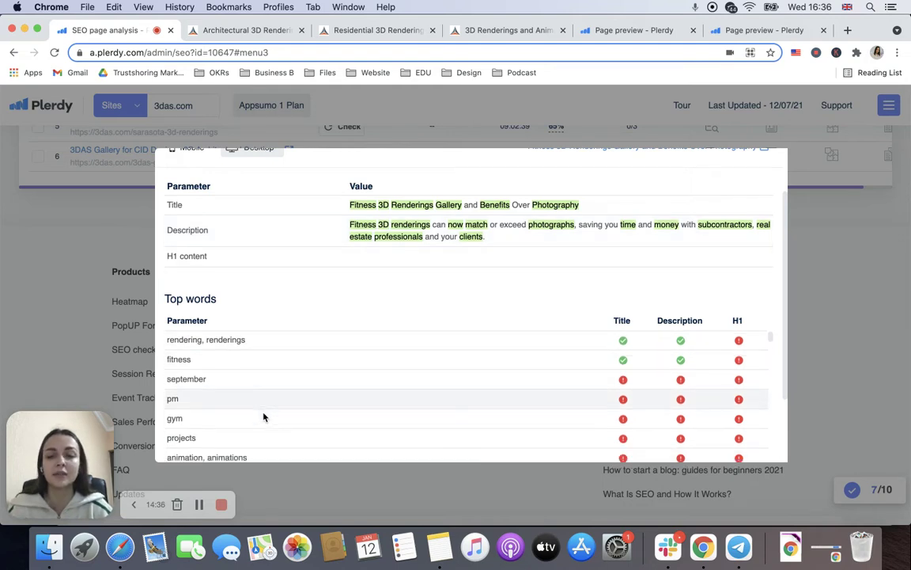
pyautogui.scroll(3, 285, 414)
pyautogui.scroll(1, 205, 383)
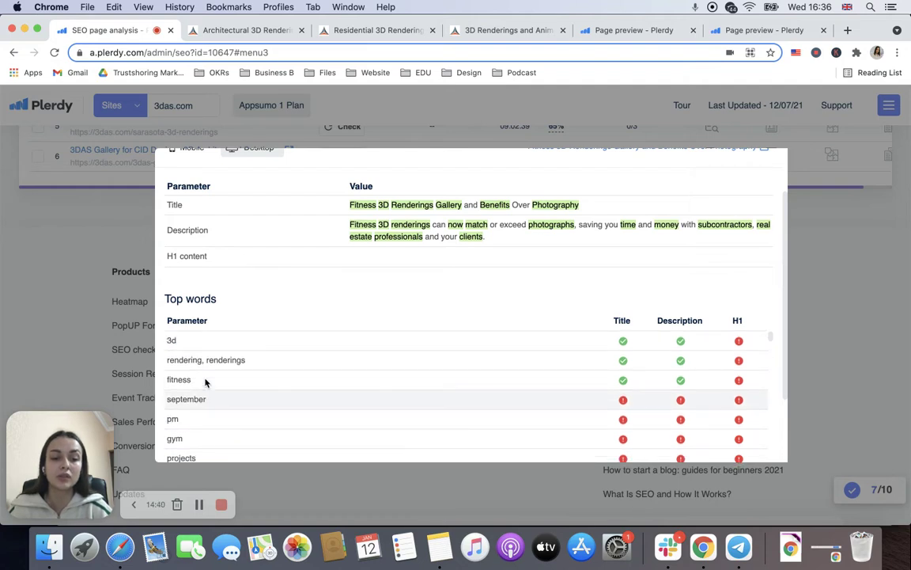
pyautogui.scroll(2, 305, 308)
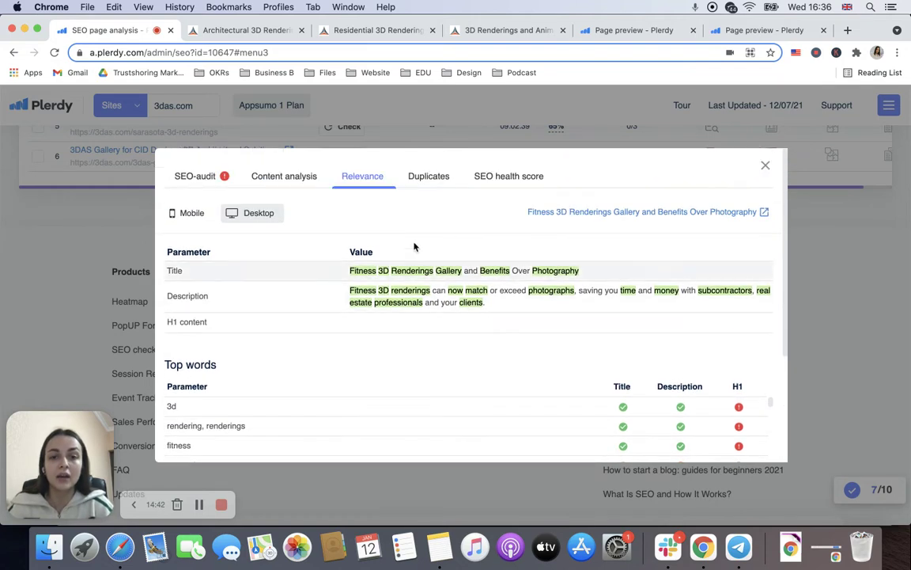
# Review the ratings and total in the fitness page's SEO health score report, and close the report.
pyautogui.click(500, 179)
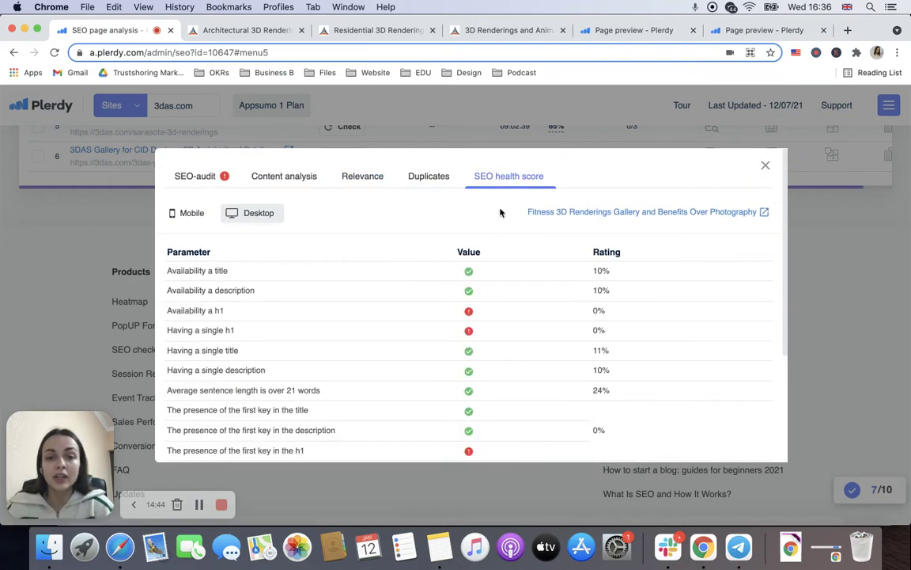
pyautogui.scroll(-1, 491, 354)
pyautogui.scroll(-4, 491, 356)
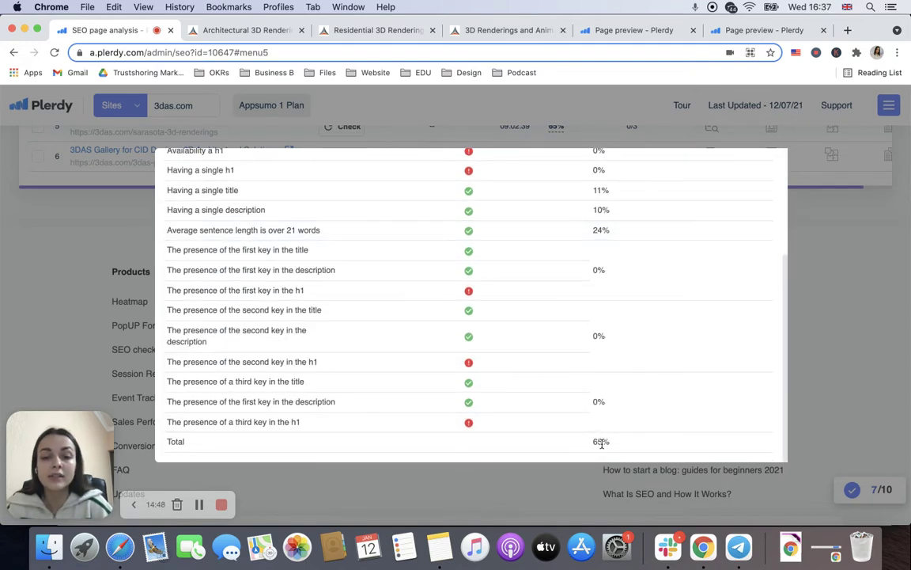
pyautogui.moveTo(606, 441); pyautogui.dragTo(584, 443)
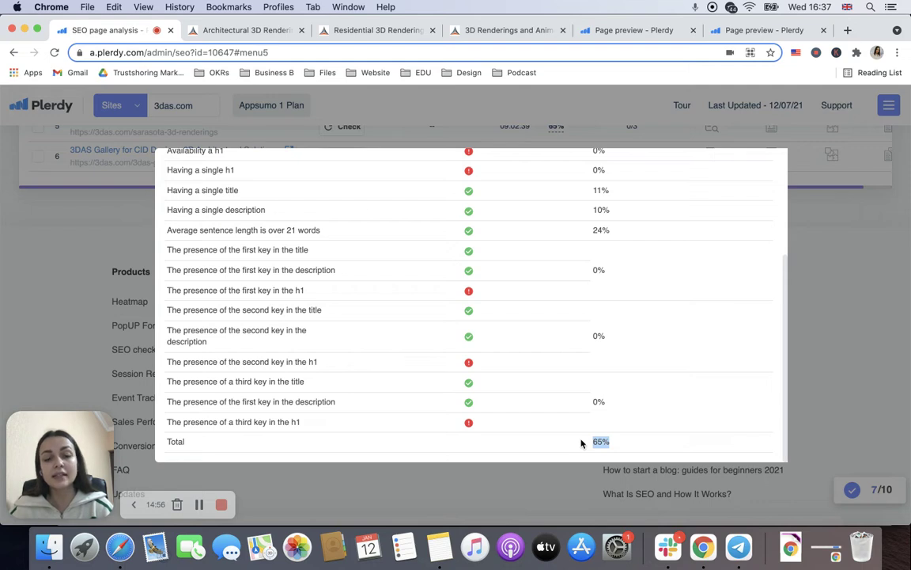
pyautogui.click(580, 443)
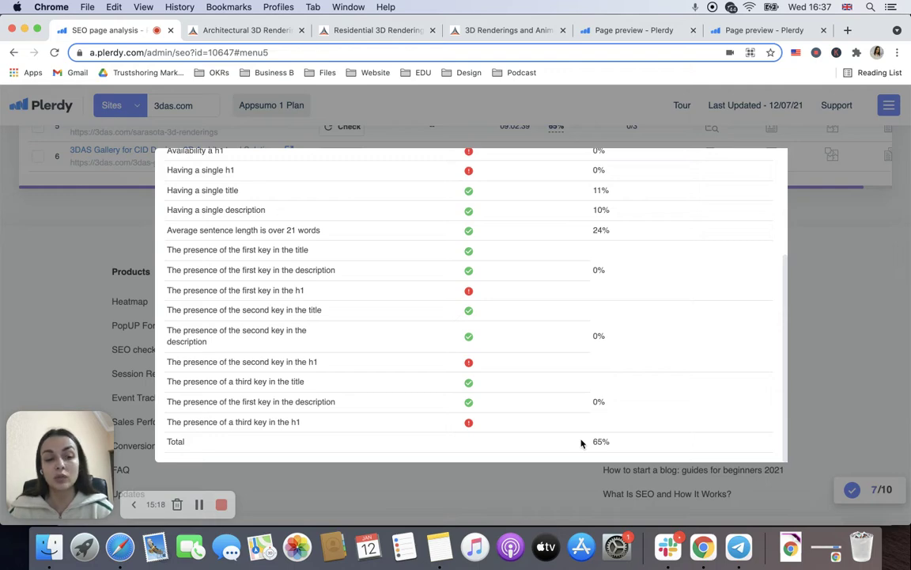
pyautogui.scroll(5, 630, 392)
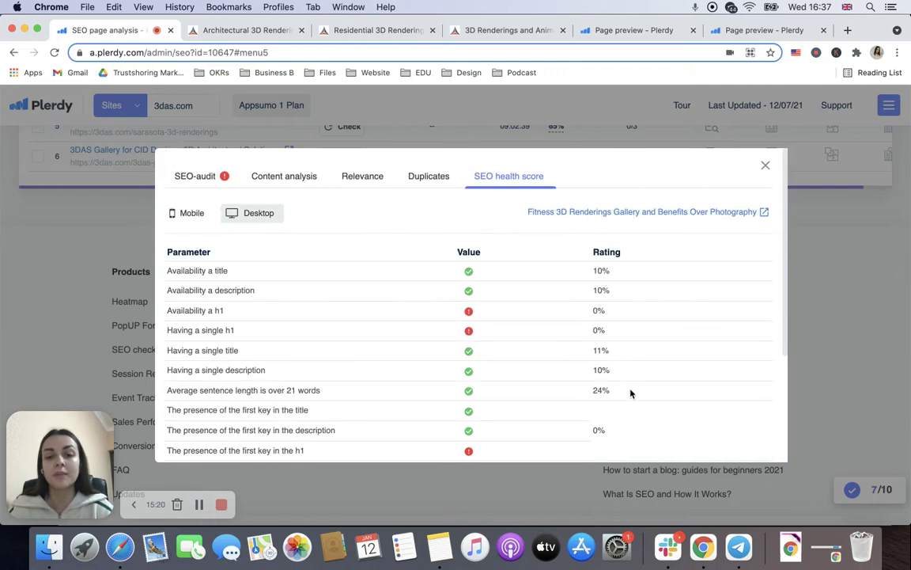
pyautogui.click(766, 166)
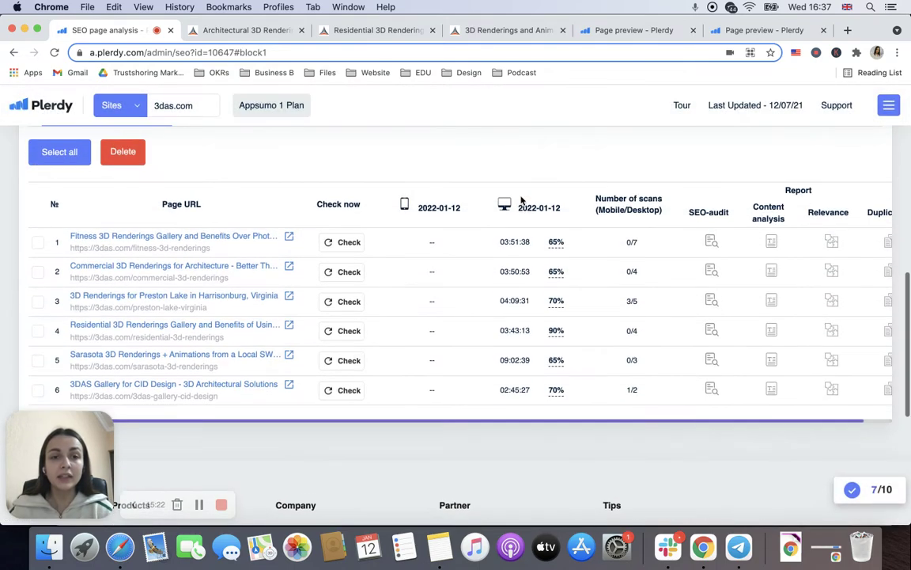
# Return to the 3DAS homepage, show its SEO data with top words and text statistics, and turn on the stop words highlighting.
pyautogui.click(246, 30)
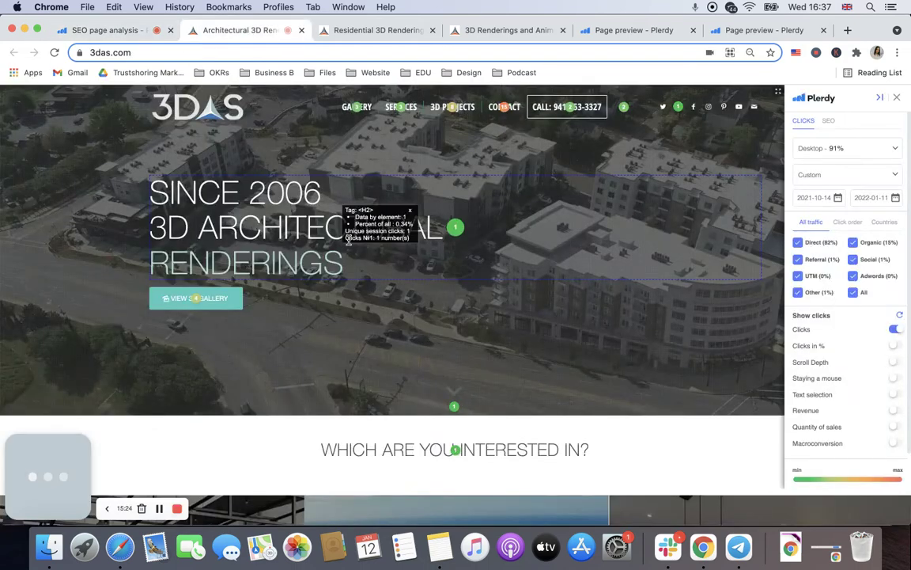
pyautogui.click(828, 122)
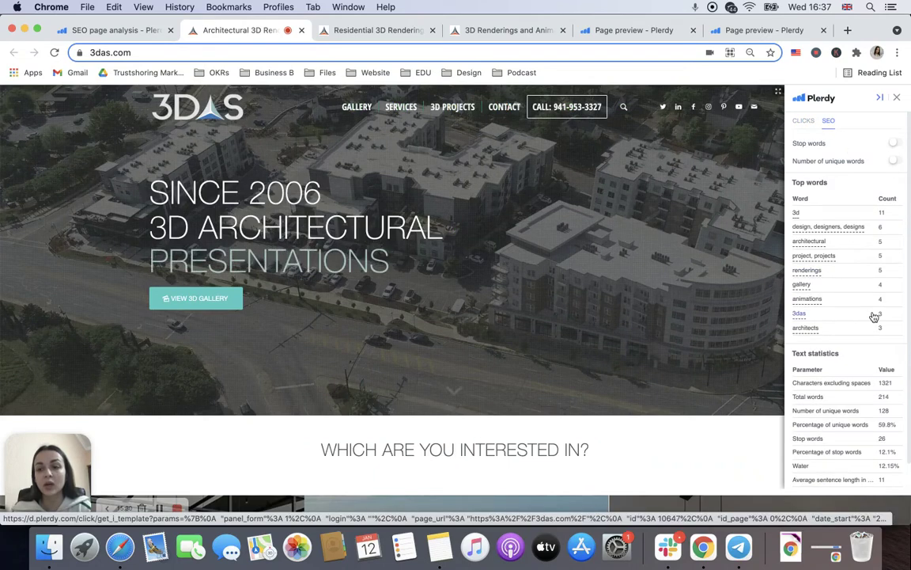
pyautogui.scroll(-2, 874, 316)
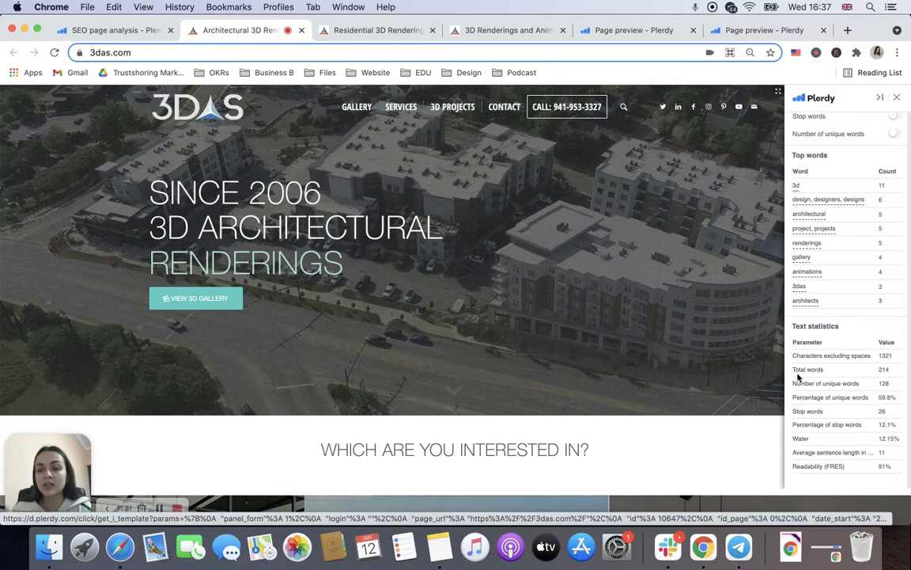
pyautogui.scroll(2, 847, 237)
pyautogui.click(894, 143)
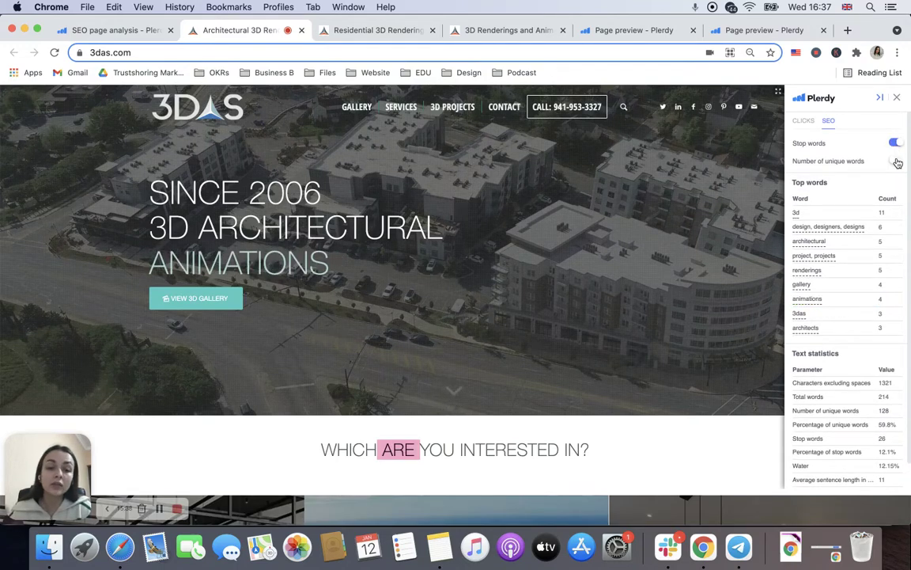
# Switch the homepage word highlighting from stop words to unique words and look over the marked text on the page.
pyautogui.click(897, 160)
pyautogui.scroll(-2, 600, 239)
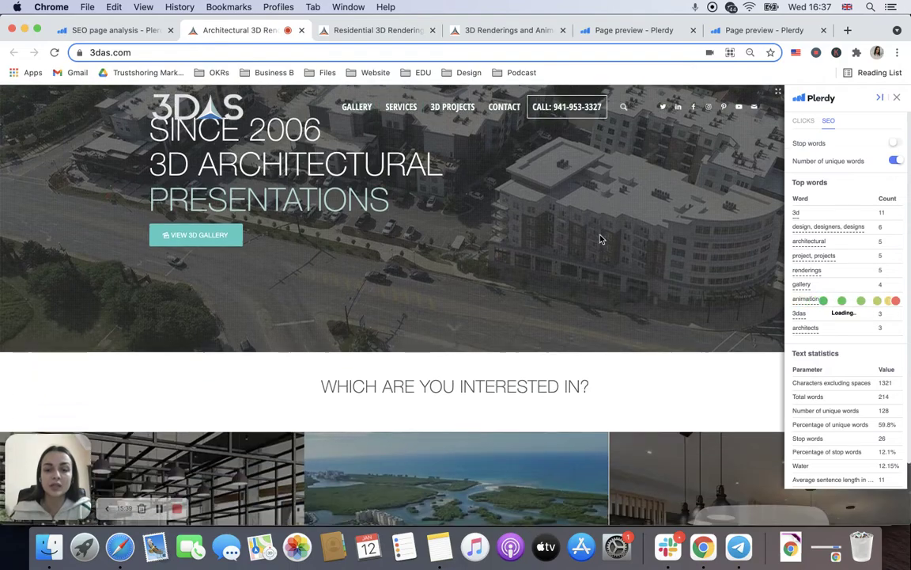
pyautogui.scroll(-5, 600, 239)
pyautogui.scroll(5, 600, 239)
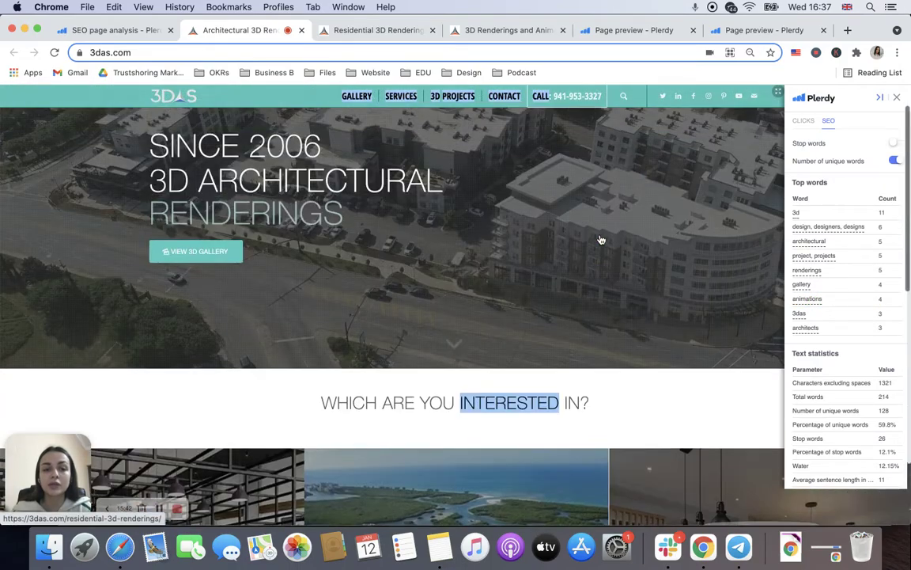
pyautogui.scroll(2, 600, 239)
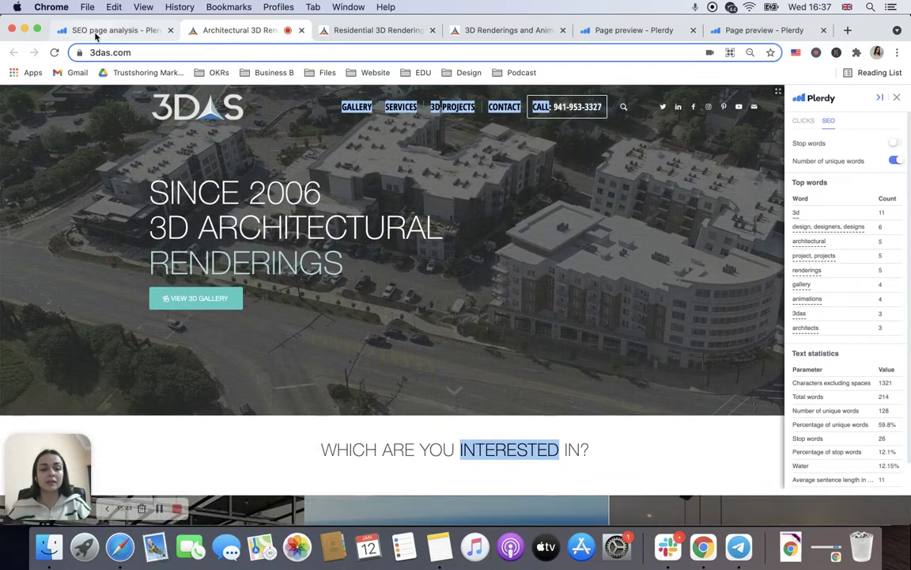
# Return to the Plerdy dashboard and review the Google Search Console performance data and search queries for 3das.com.
pyautogui.click(95, 32)
pyautogui.scroll(5, 292, 219)
pyautogui.click(218, 195)
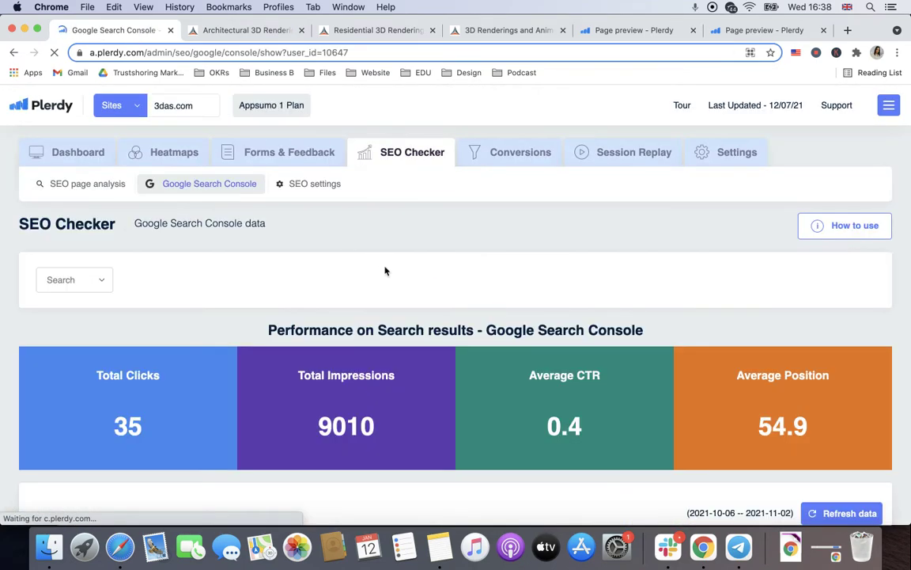
pyautogui.scroll(-5, 387, 270)
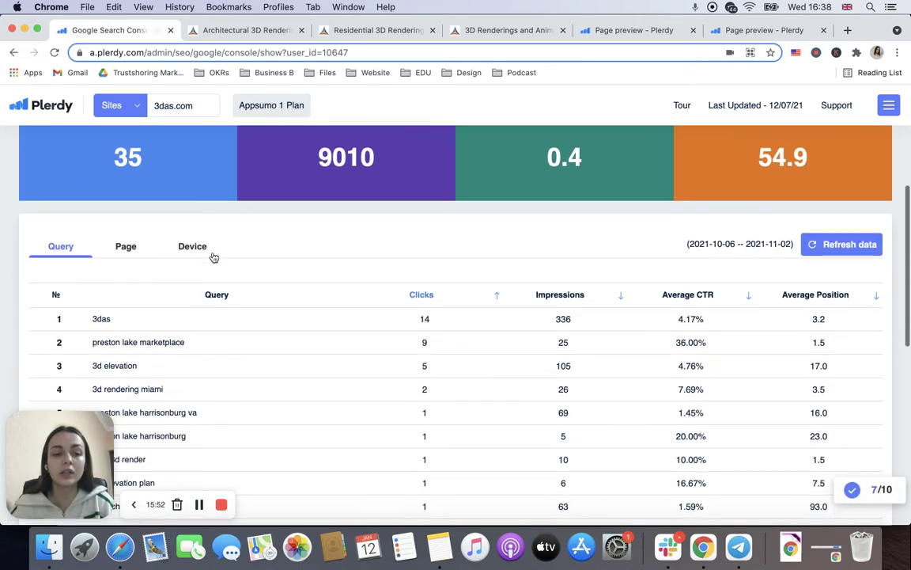
# Show the Search Console data by page and examine the columns comparing words on each page with words in GSC.
pyautogui.click(126, 246)
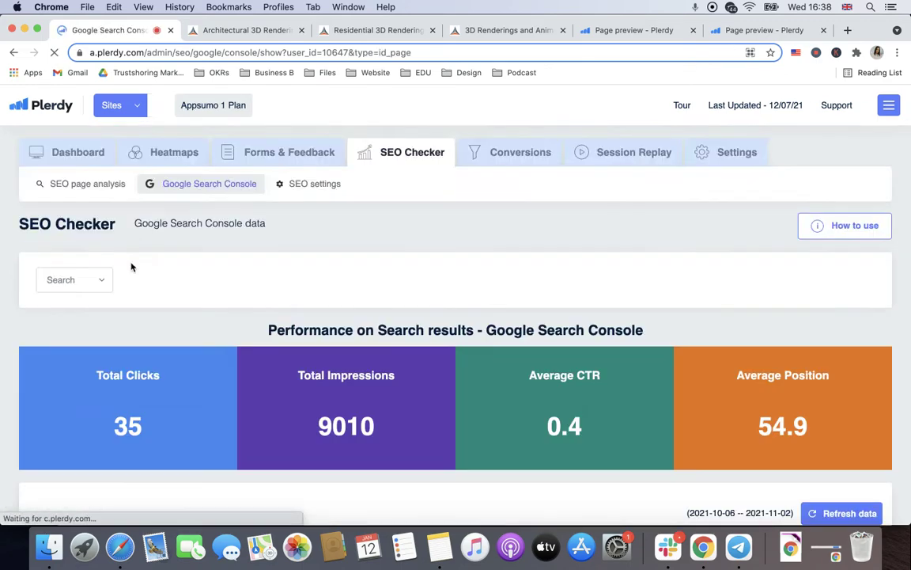
pyautogui.scroll(-5, 127, 311)
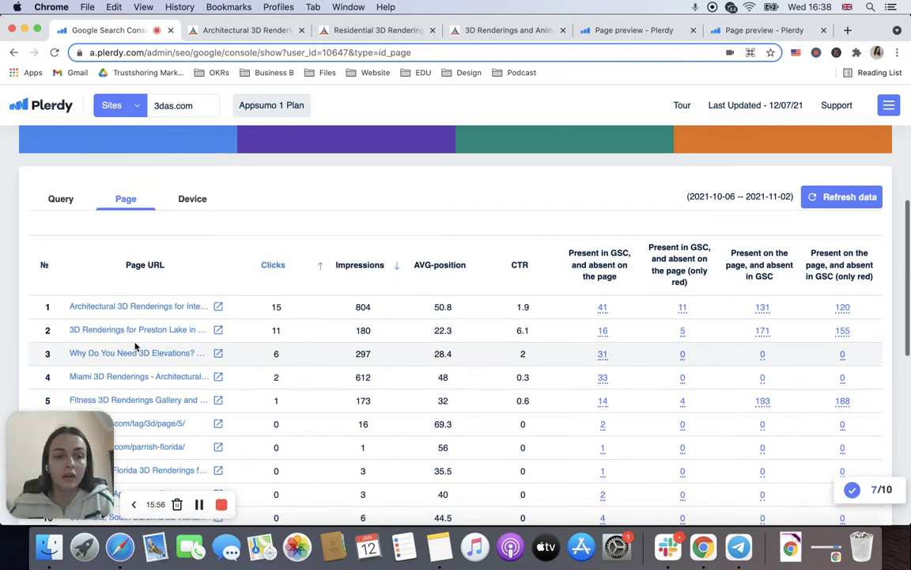
pyautogui.scroll(-1, 605, 309)
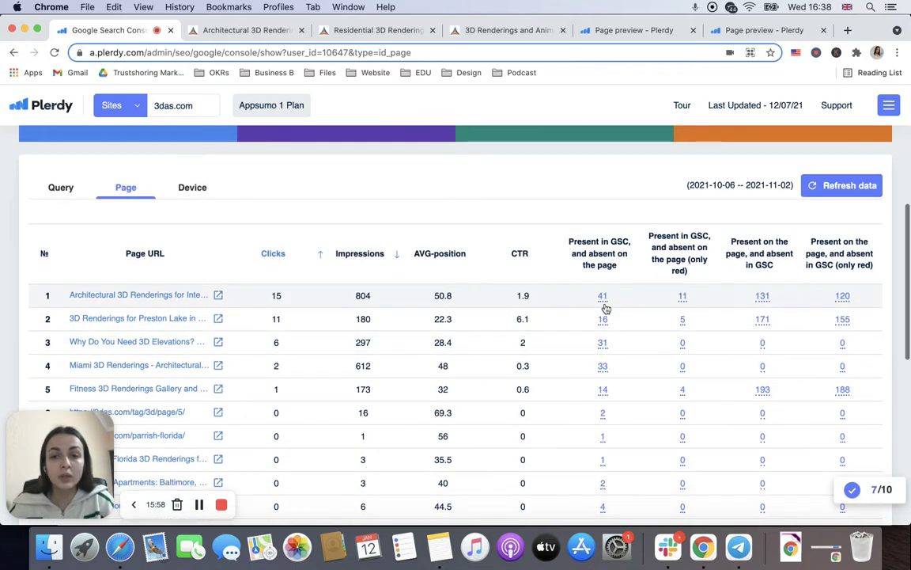
pyautogui.scroll(-1, 605, 309)
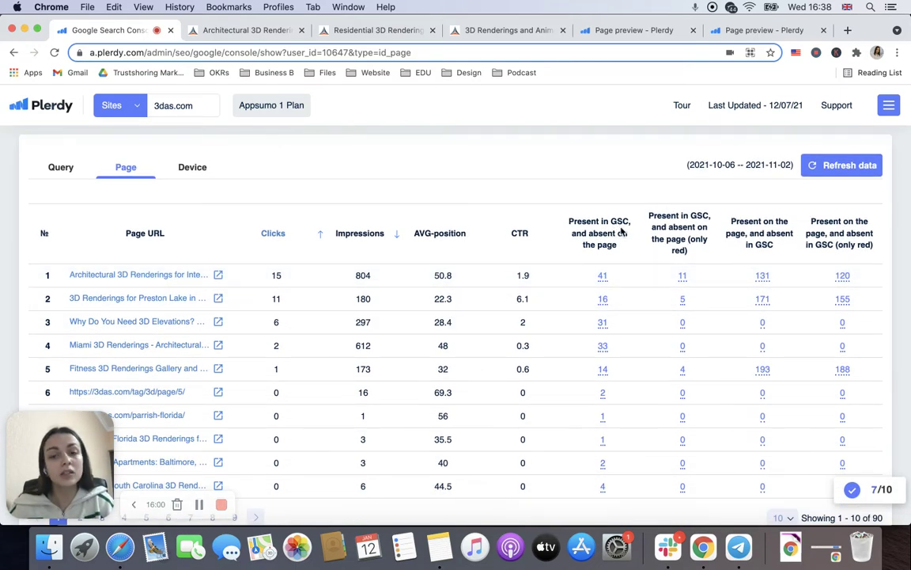
# Examine the queries present in GSC but absent on the Architectural 3D Renderings page, focusing on the red words, and close the comparison.
pyautogui.click(602, 277)
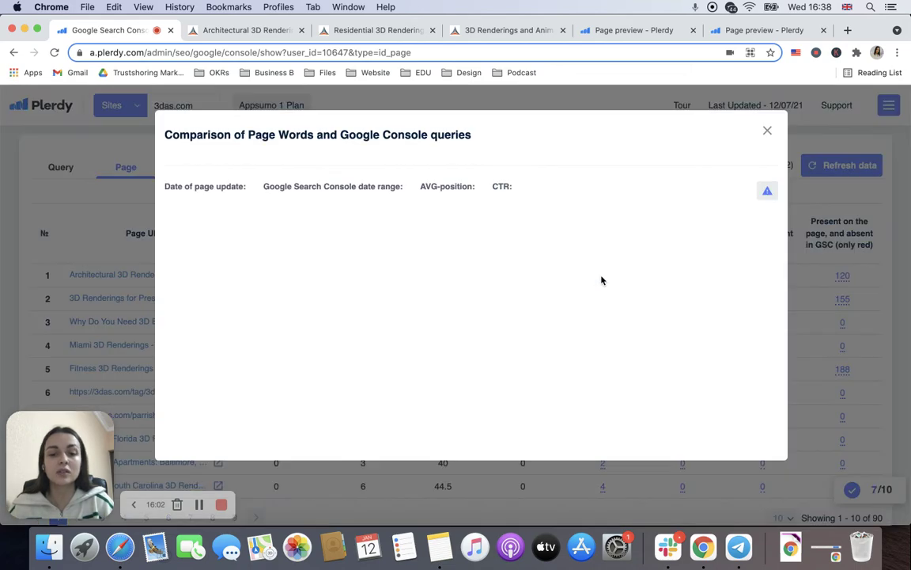
pyautogui.scroll(-5, 453, 374)
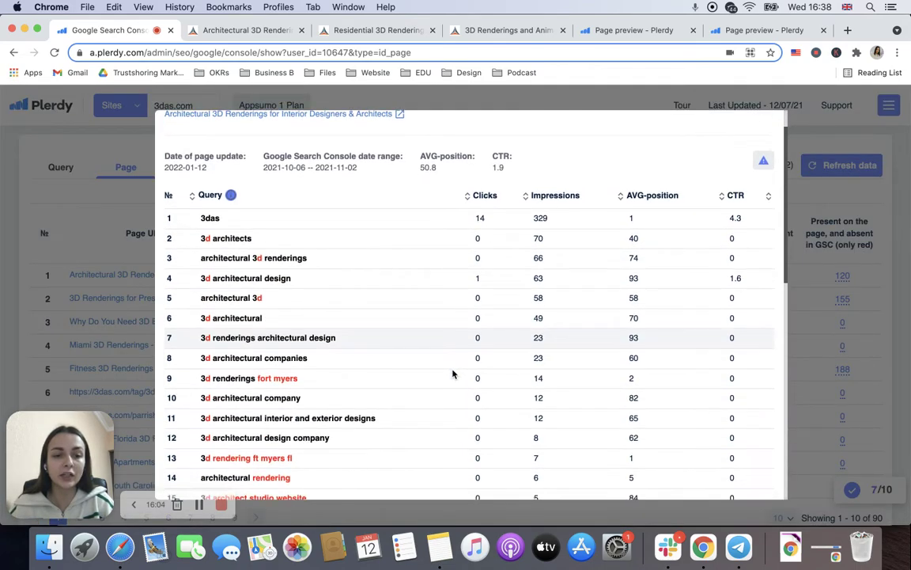
pyautogui.scroll(5, 453, 375)
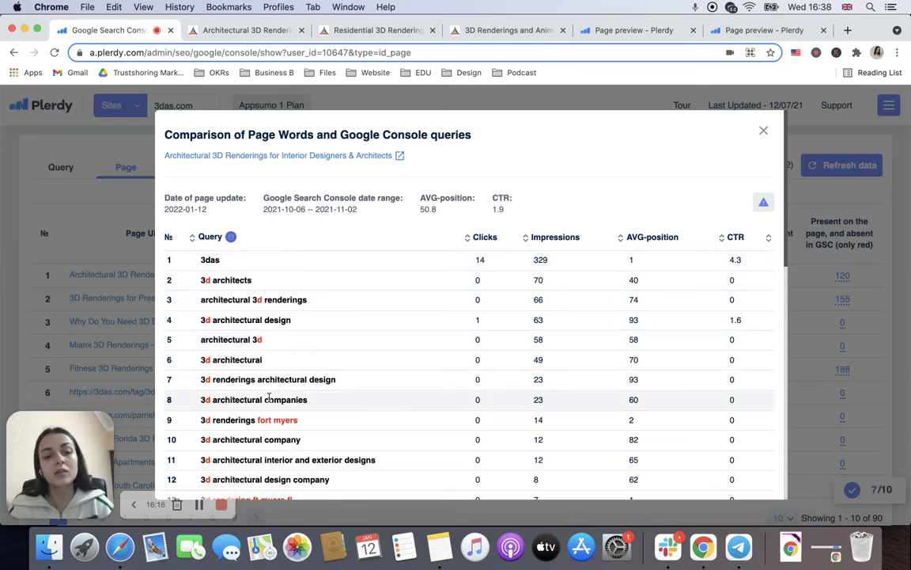
pyautogui.scroll(-2, 277, 424)
pyautogui.scroll(-1, 273, 420)
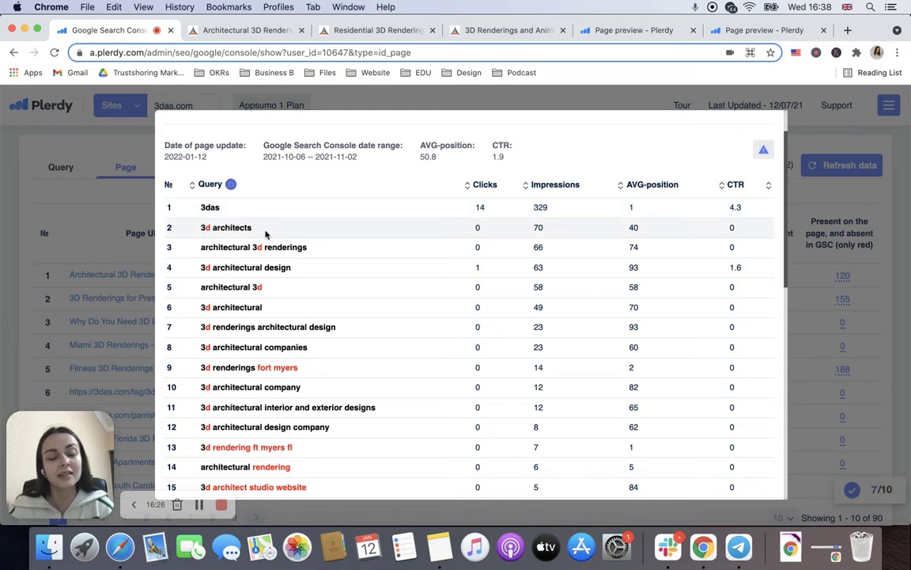
pyautogui.scroll(-3, 207, 367)
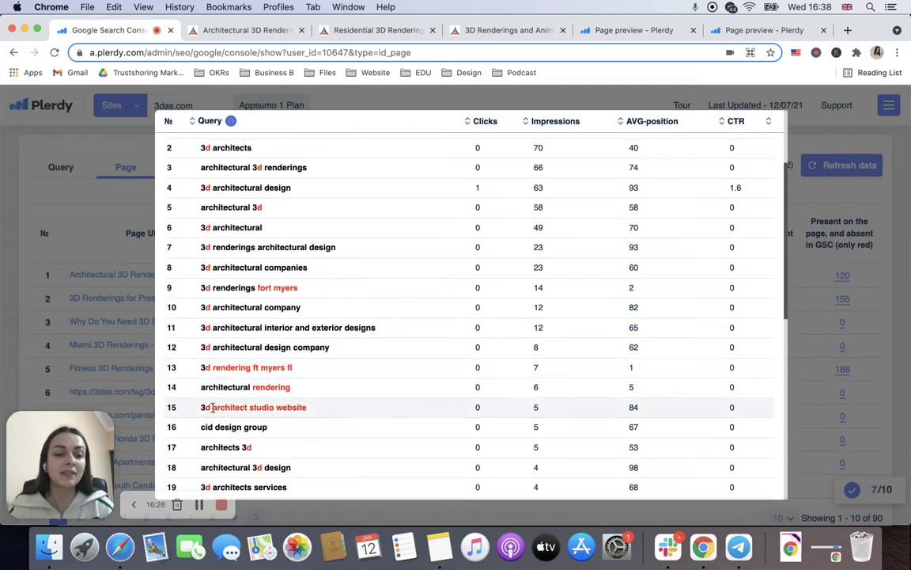
pyautogui.scroll(-5, 212, 410)
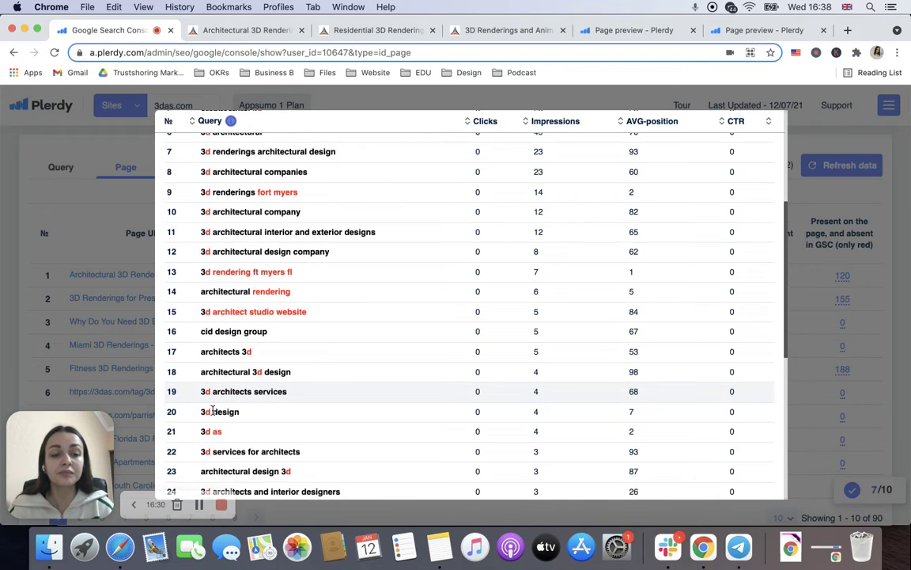
pyautogui.scroll(10, 502, 330)
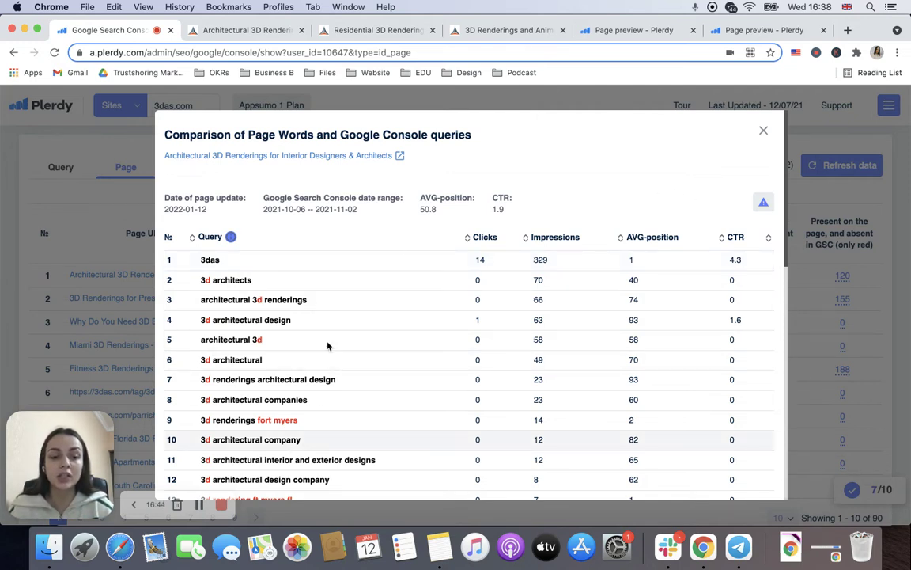
pyautogui.click(762, 131)
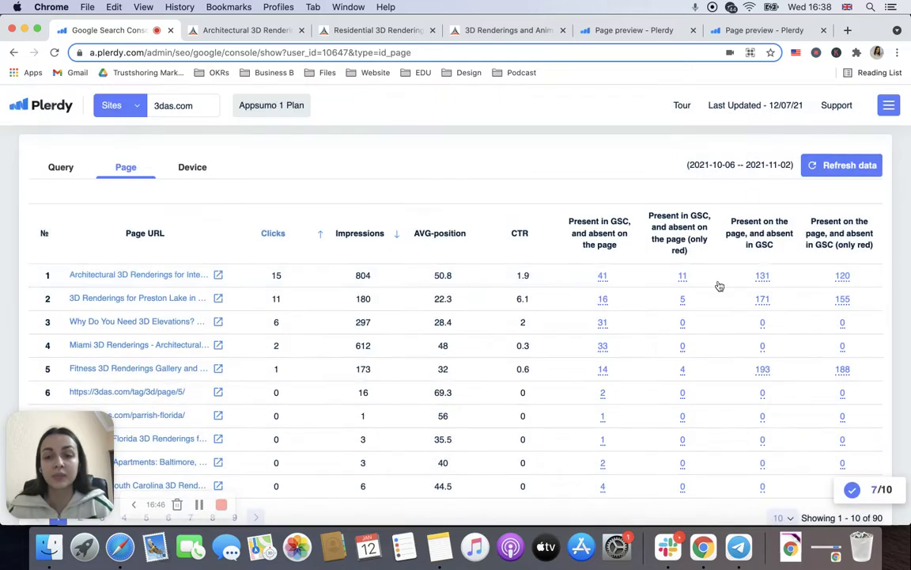
# Review the comparison of page words and Google Console queries for the Preston Lake page, and close it.
pyautogui.click(602, 300)
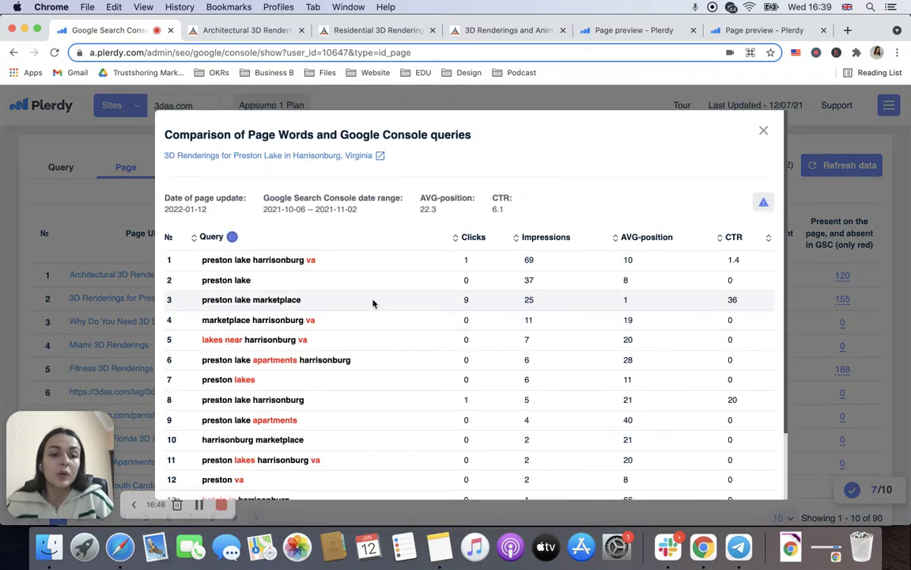
pyautogui.scroll(-1, 373, 303)
pyautogui.scroll(-1, 373, 303)
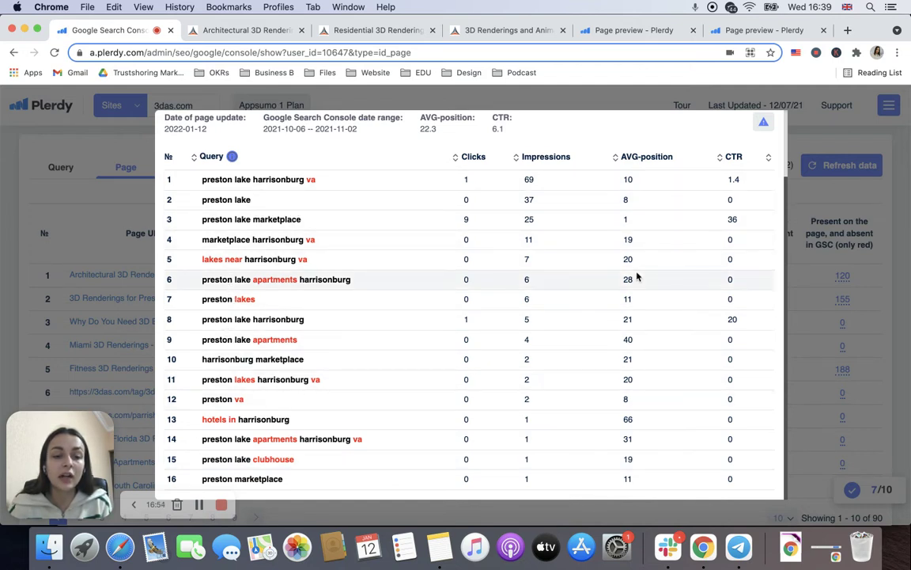
pyautogui.scroll(2, 716, 265)
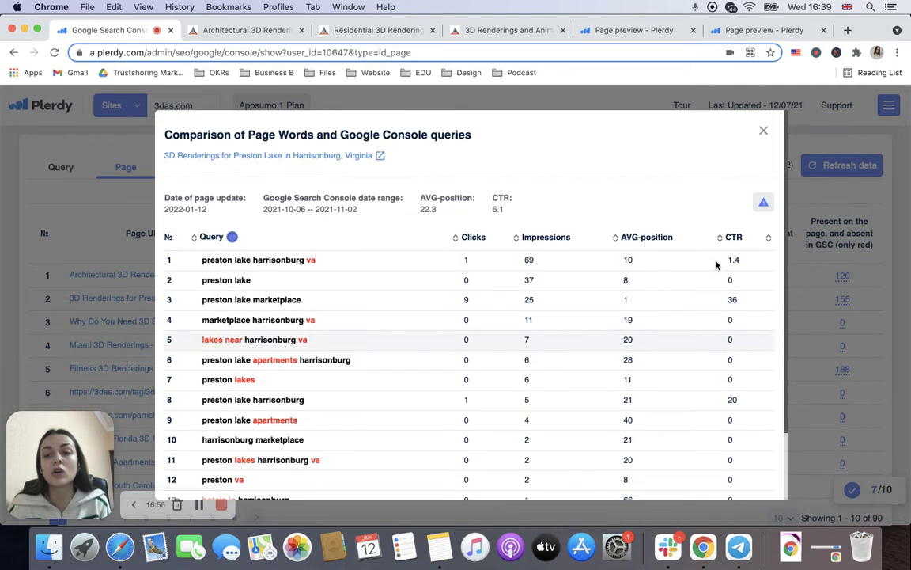
pyautogui.click(763, 131)
# Show the Search Console data by query and review each query's clicks, impressions, average CTR and average position.
pyautogui.click(61, 168)
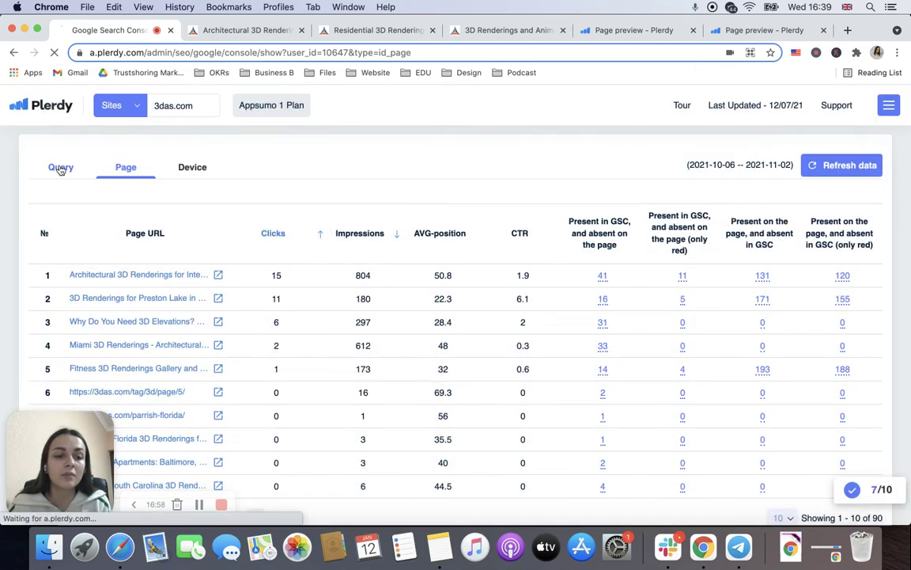
pyautogui.scroll(-5, 205, 311)
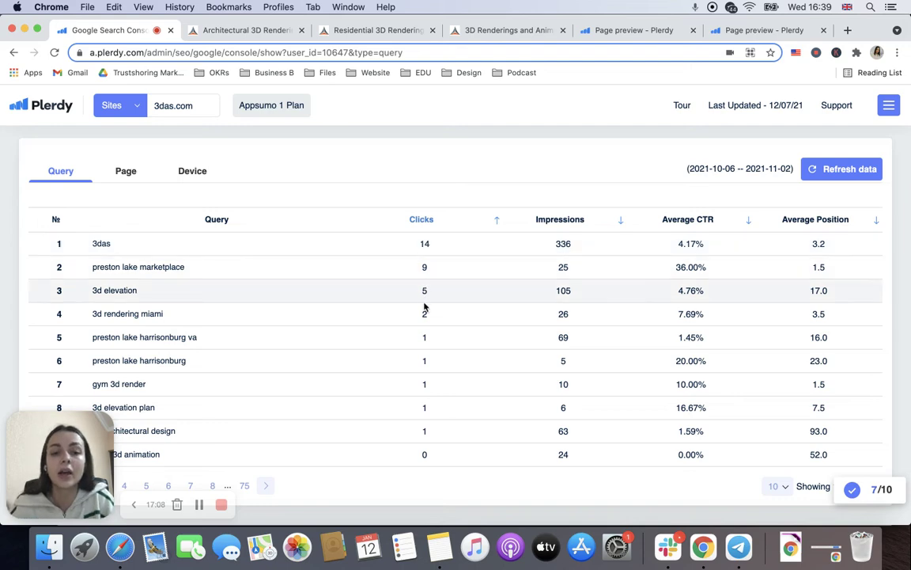
pyautogui.scroll(10, 421, 316)
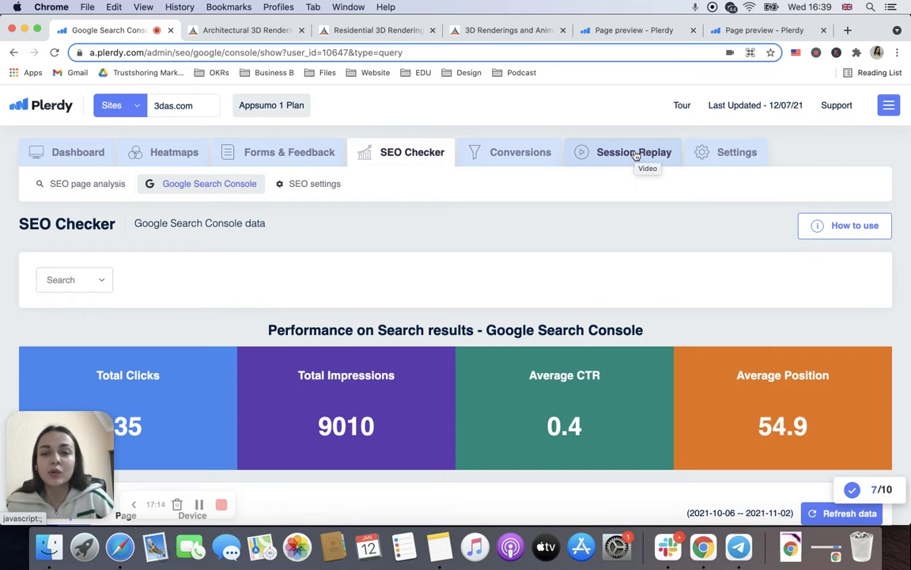
# Open the list of Session Replay video sessions and review the charts of total, event-free and short sessions.
pyautogui.click(636, 155)
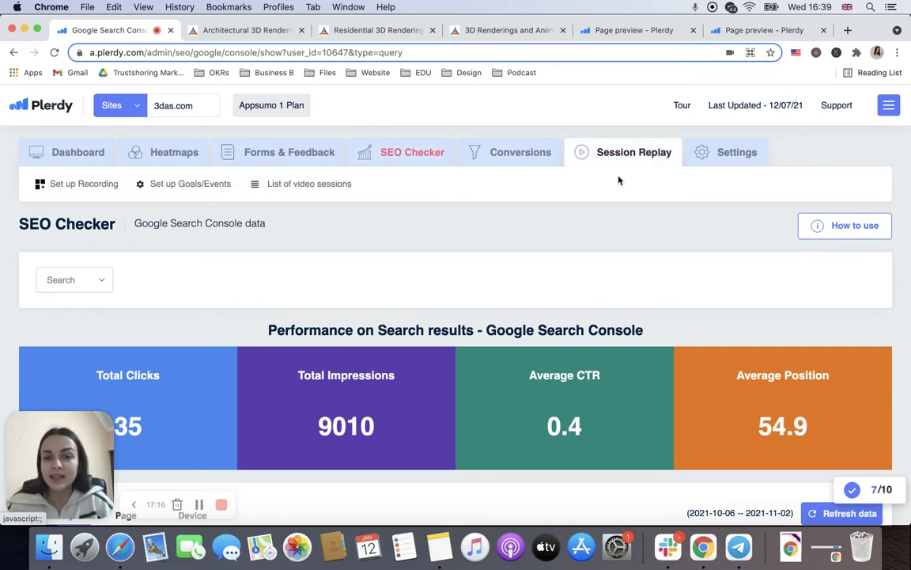
pyautogui.click(281, 184)
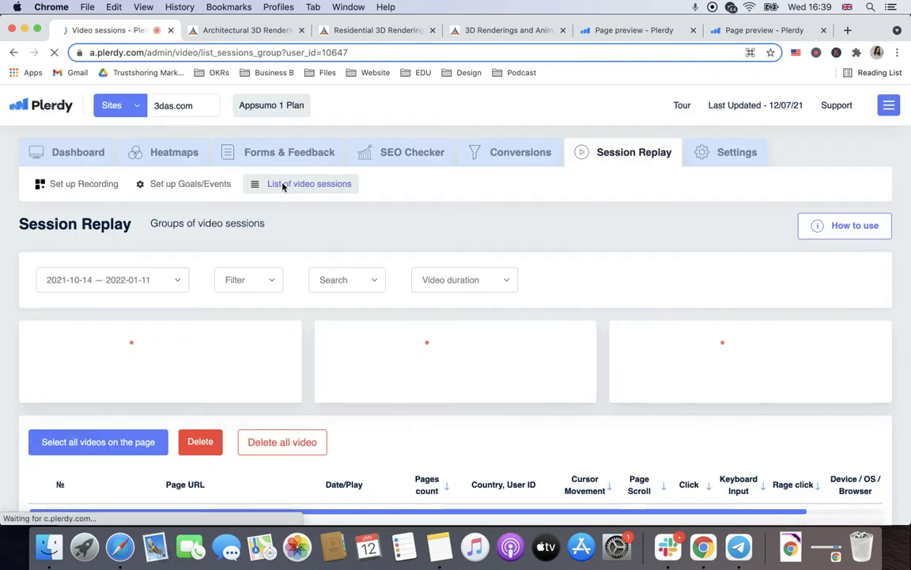
pyautogui.scroll(-2, 309, 234)
pyautogui.scroll(-4, 309, 233)
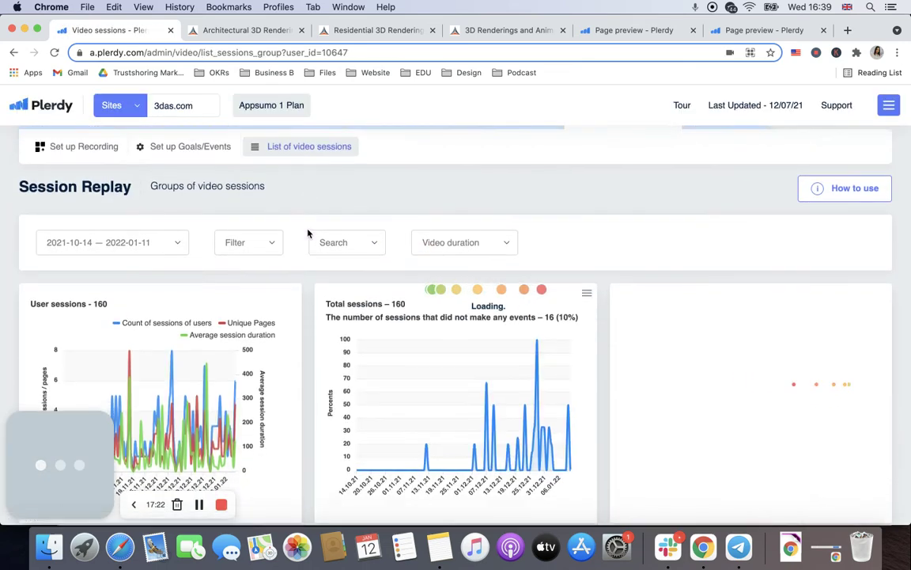
pyautogui.scroll(-1, 308, 234)
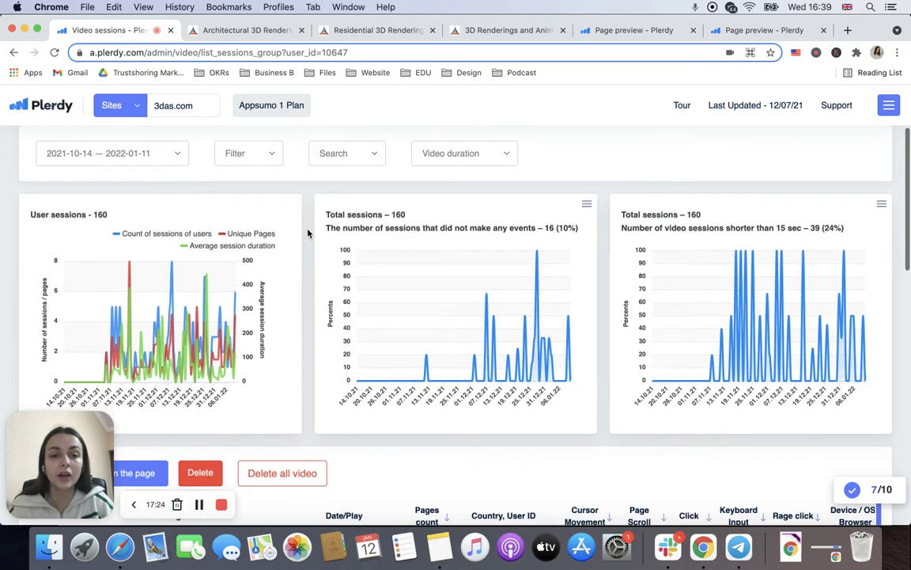
pyautogui.scroll(-2, 308, 234)
pyautogui.scroll(8, 296, 218)
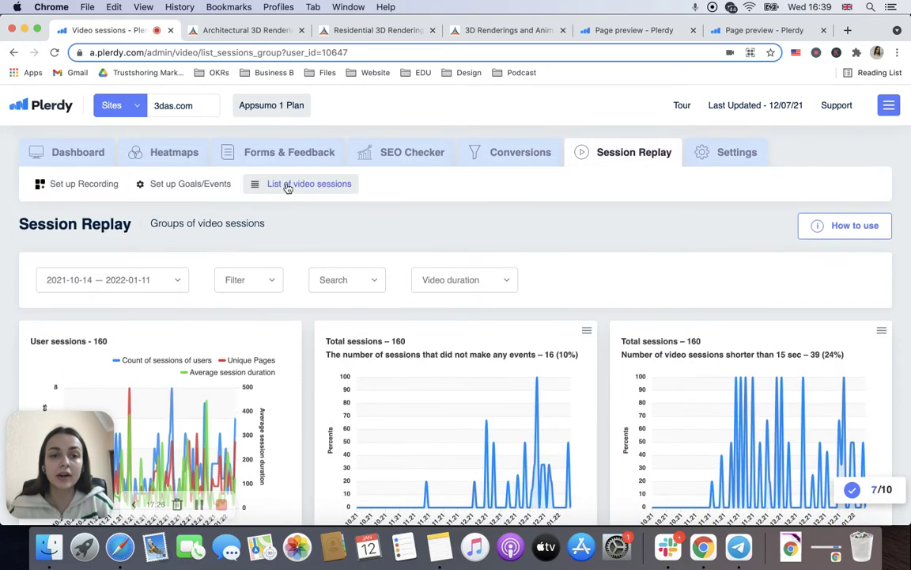
# Examine the video sessions table, comparing pages visited, cursor movement, scrolls, clicks and rage clicks for each session.
pyautogui.scroll(-10, 286, 186)
pyautogui.scroll(-2, 285, 190)
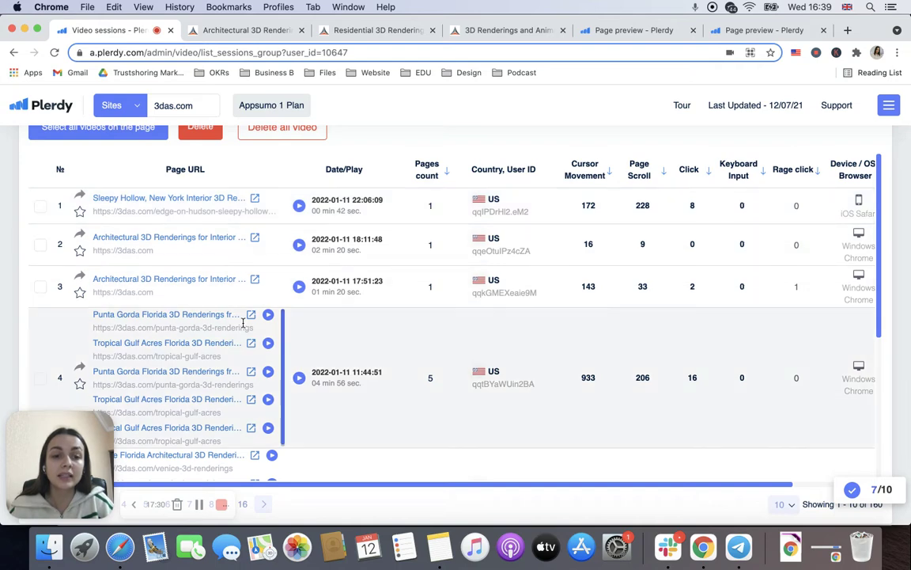
pyautogui.scroll(-6, 226, 346)
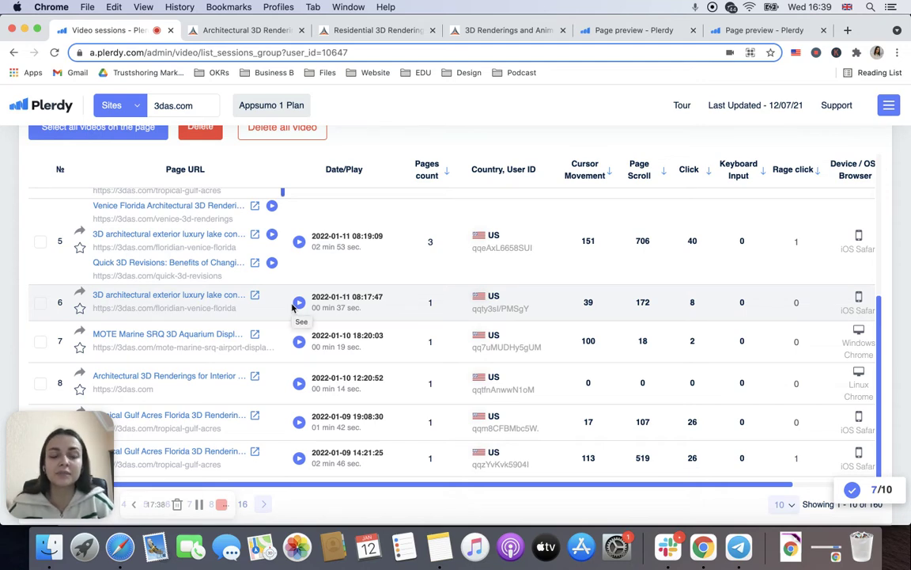
pyautogui.scroll(5, 293, 307)
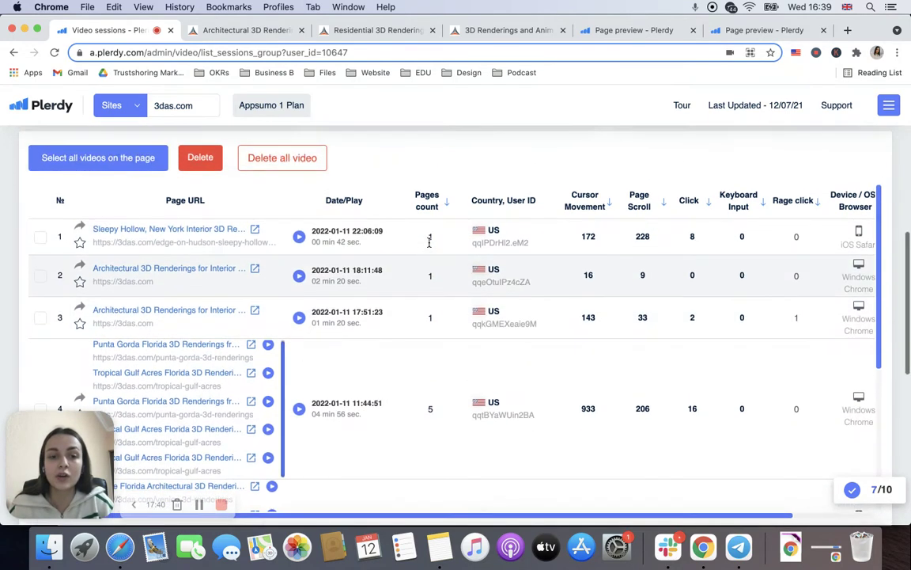
pyautogui.scroll(-5, 430, 245)
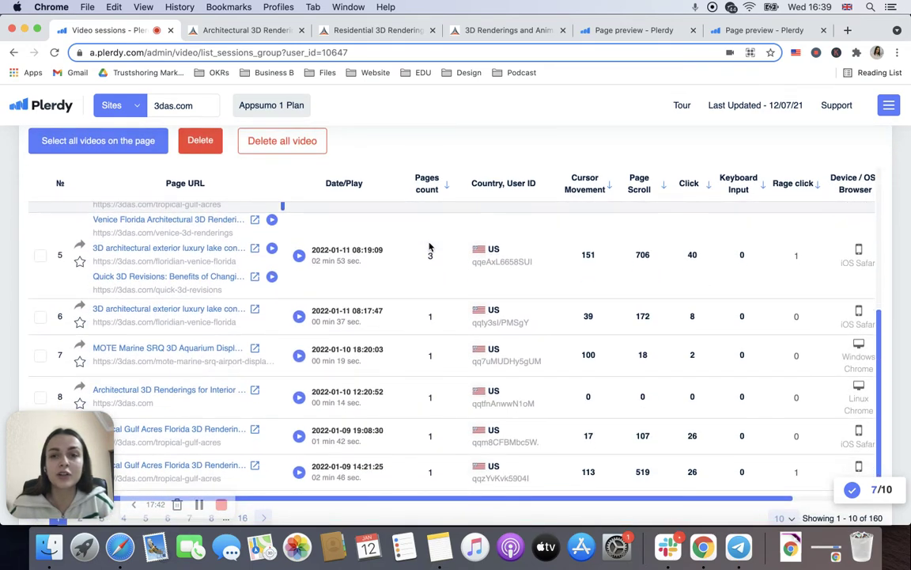
# Play the 2022-01-04 session recording of the 3D Gallery page, and open the 2021-12-26 gallery session recording.
pyautogui.click(628, 30)
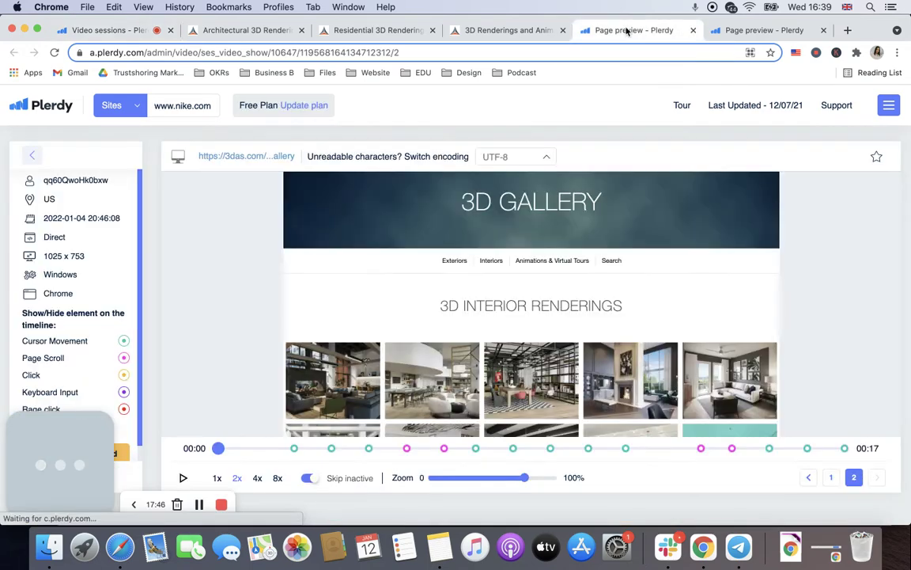
pyautogui.click(184, 477)
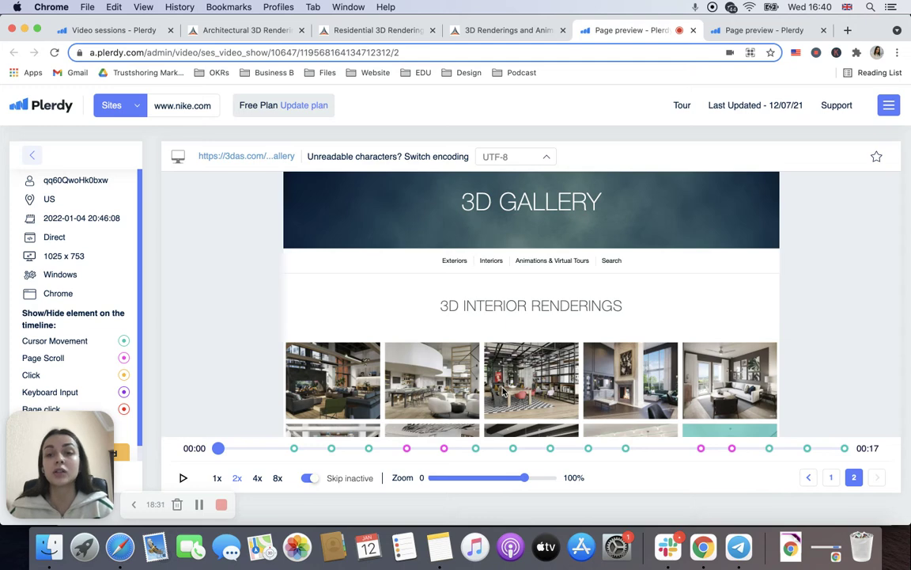
pyautogui.click(717, 30)
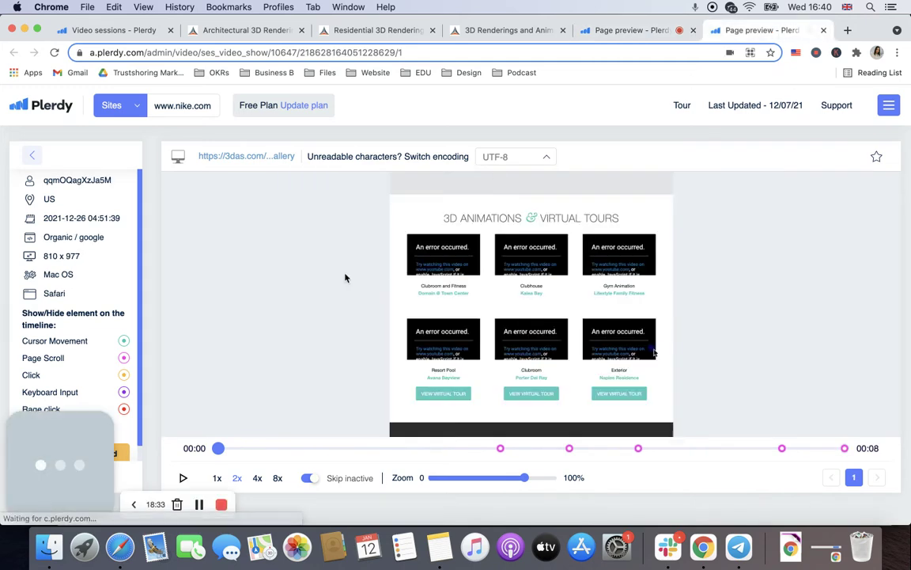
# Play the 2021-12-26 gallery session recording, and replay the 2022-01-04 3D Gallery recording, skipping to its final part.
pyautogui.click(183, 478)
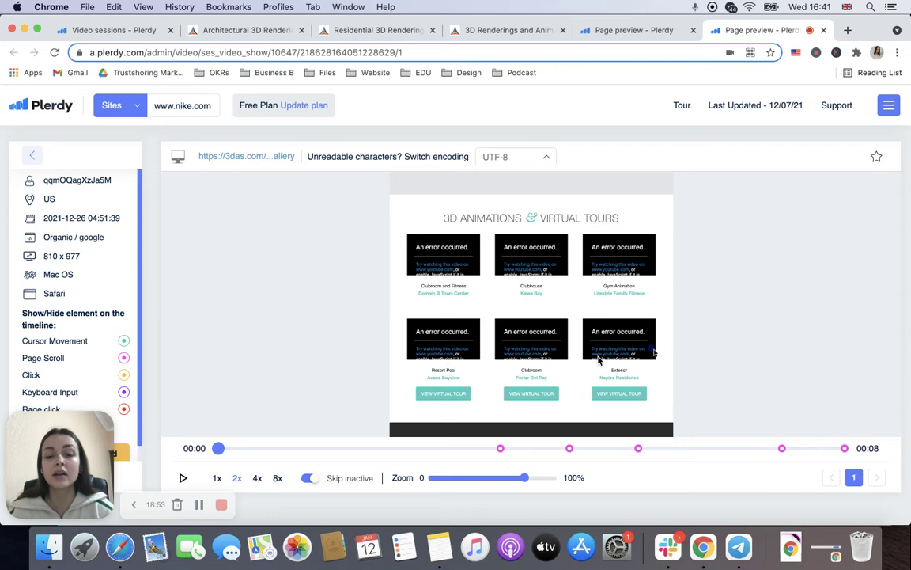
pyautogui.click(563, 32)
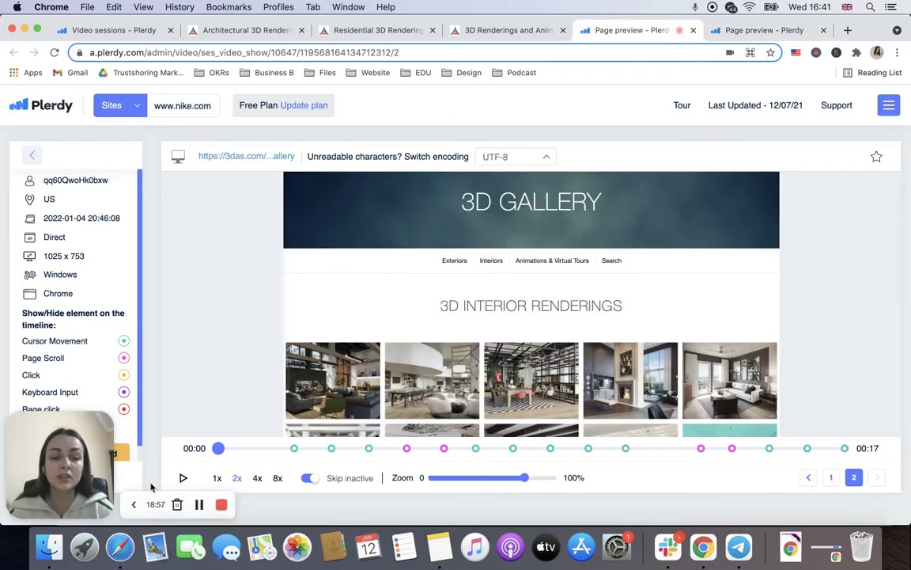
pyautogui.click(181, 479)
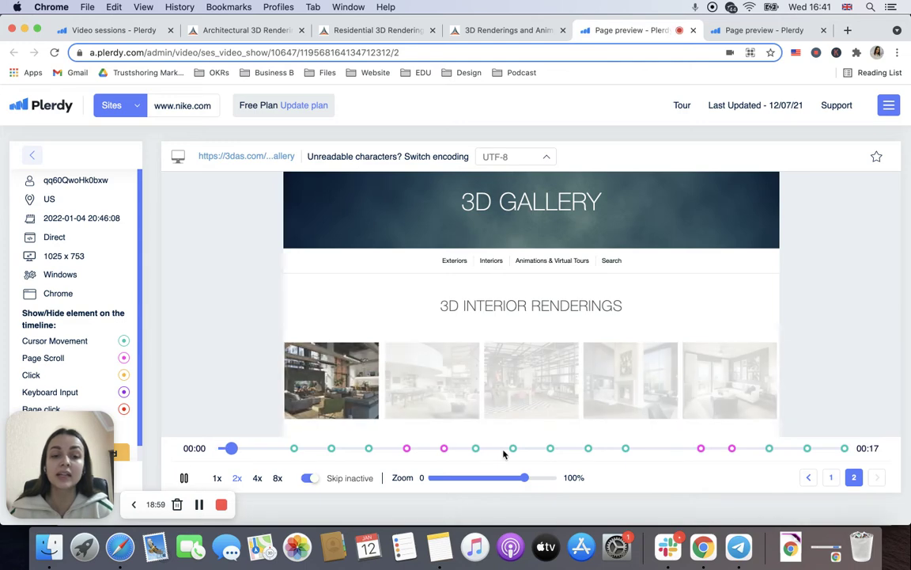
pyautogui.click(752, 449)
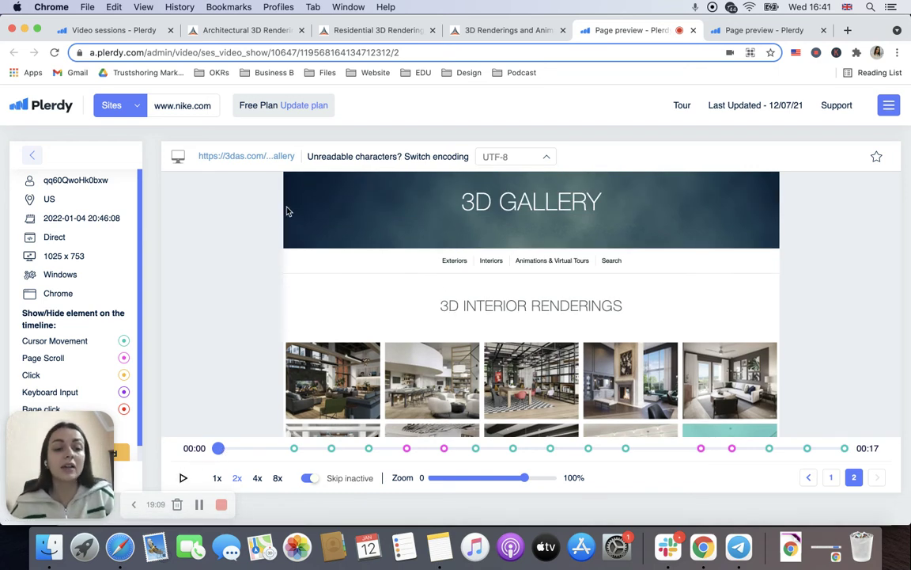
# Open the Forms & Feedback form builder for 3das.com and review its templates, from the form constructor to Net Promoter Score and Feedback.
pyautogui.click(119, 32)
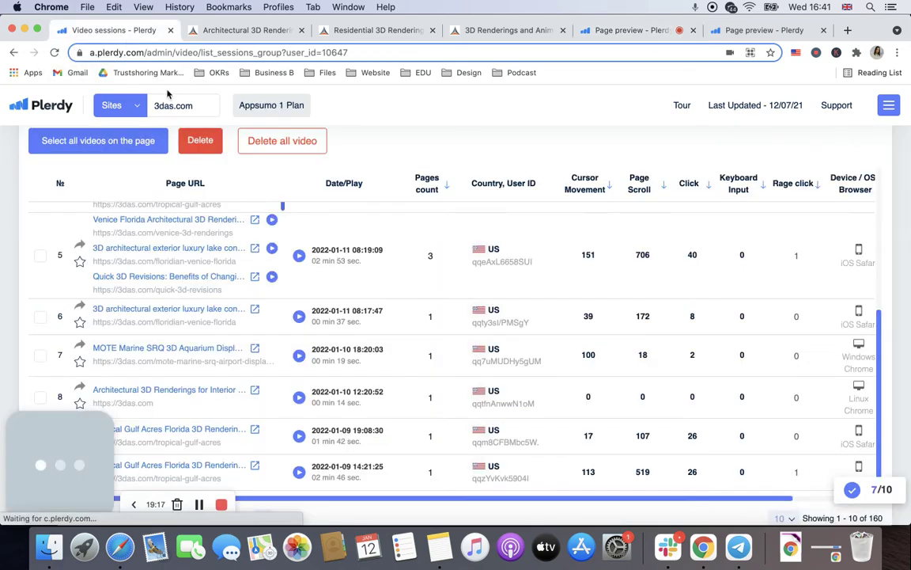
pyautogui.scroll(10, 254, 244)
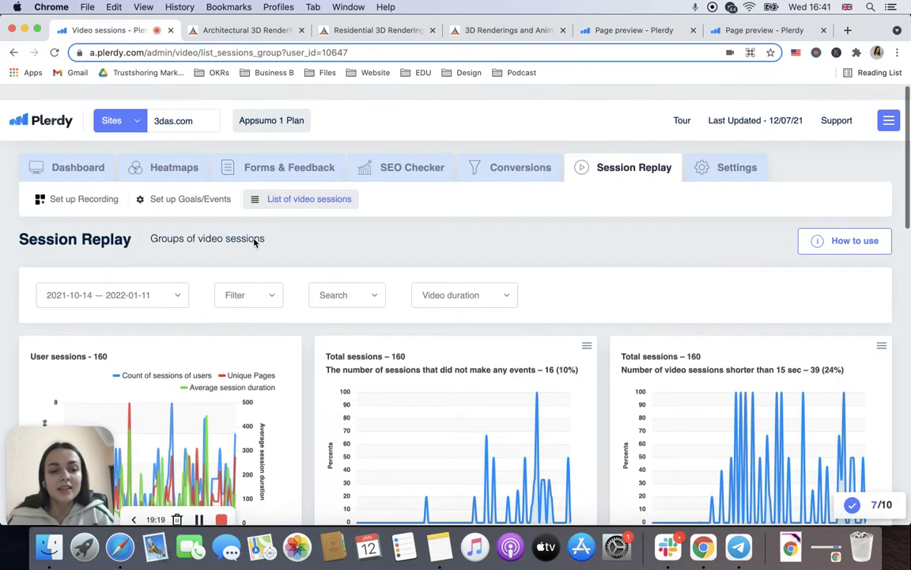
pyautogui.click(290, 154)
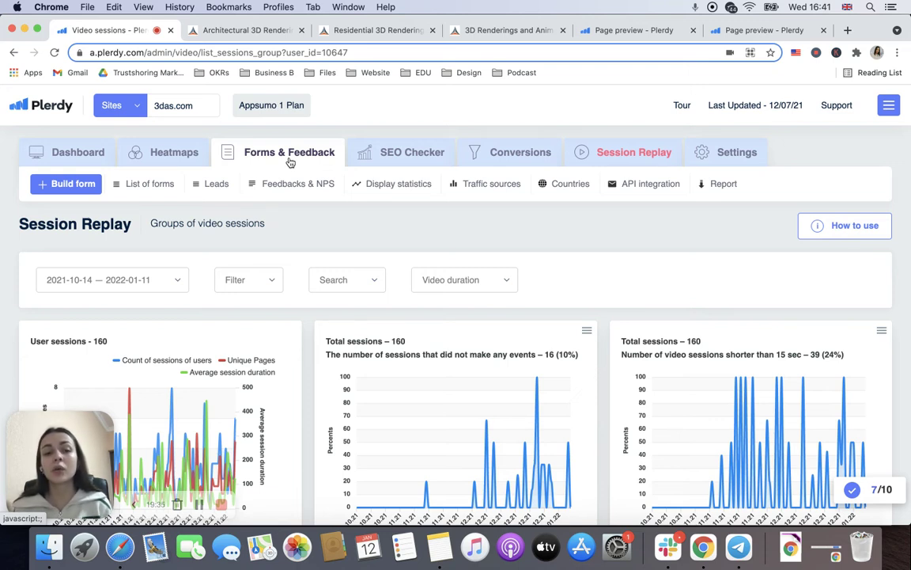
pyautogui.click(69, 183)
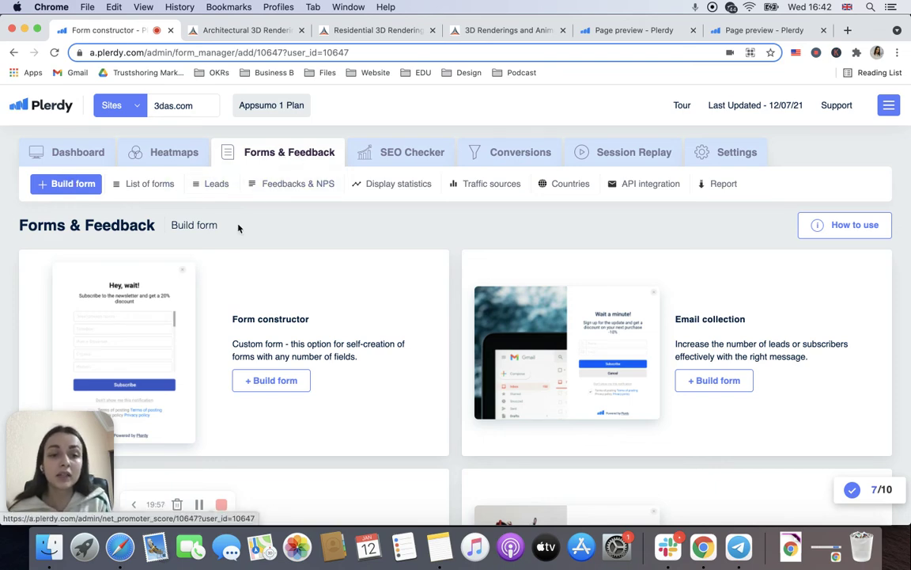
pyautogui.scroll(-2, 229, 259)
pyautogui.scroll(-6, 229, 261)
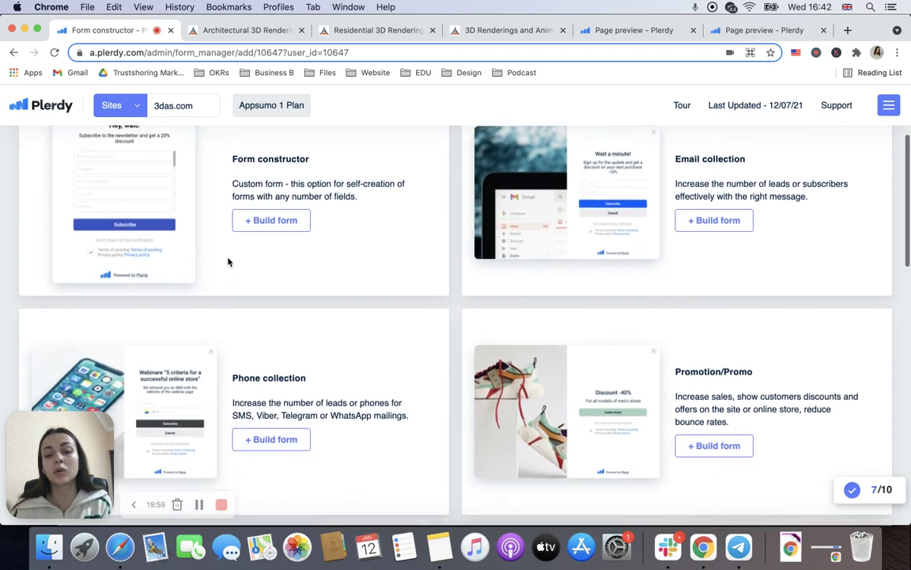
pyautogui.scroll(-6, 229, 261)
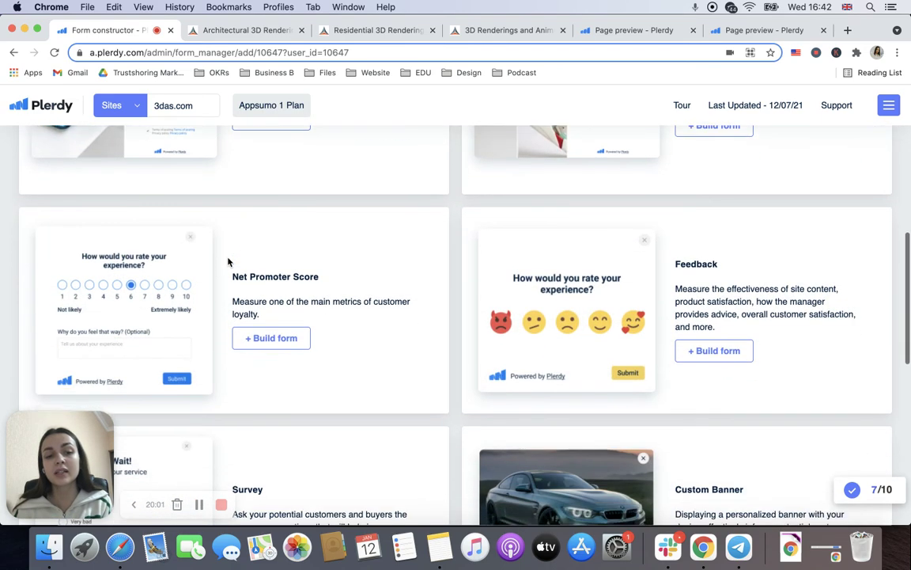
pyautogui.scroll(-1, 229, 261)
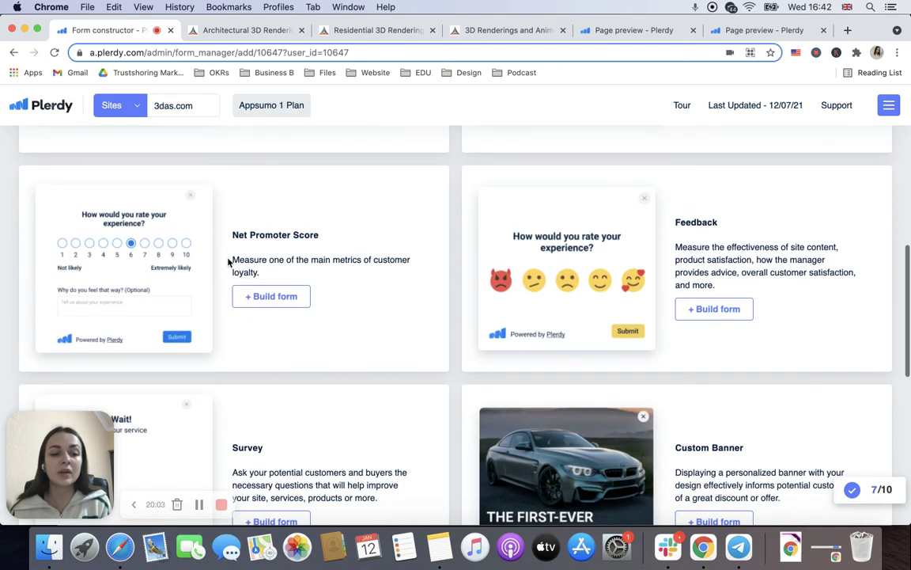